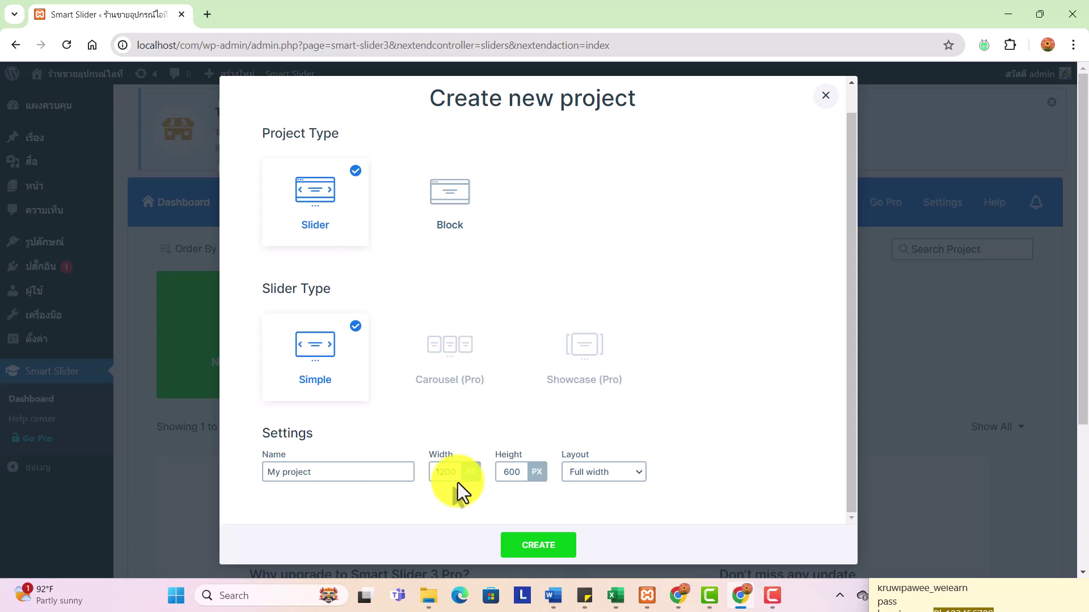
{"action": "left_click_drag", "start_coordinate": [329, 481], "coordinate": [182, 475]}
{"action": "left_click", "coordinate": [291, 476]}
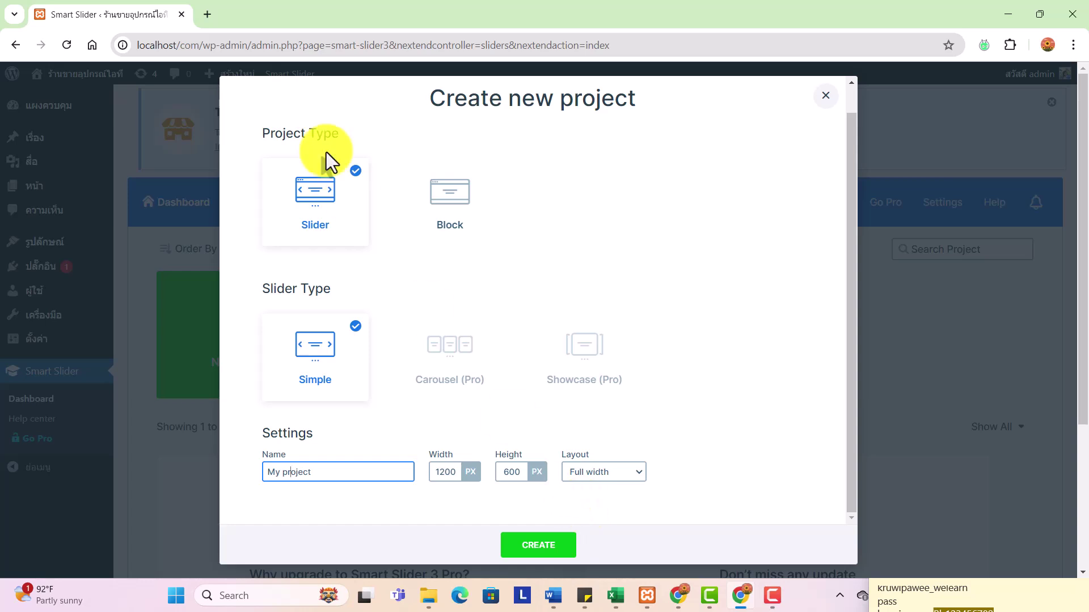
Open Google in a new browser tab and search for canva to reach the Canva home page
{"action": "left_click", "coordinate": [208, 14]}
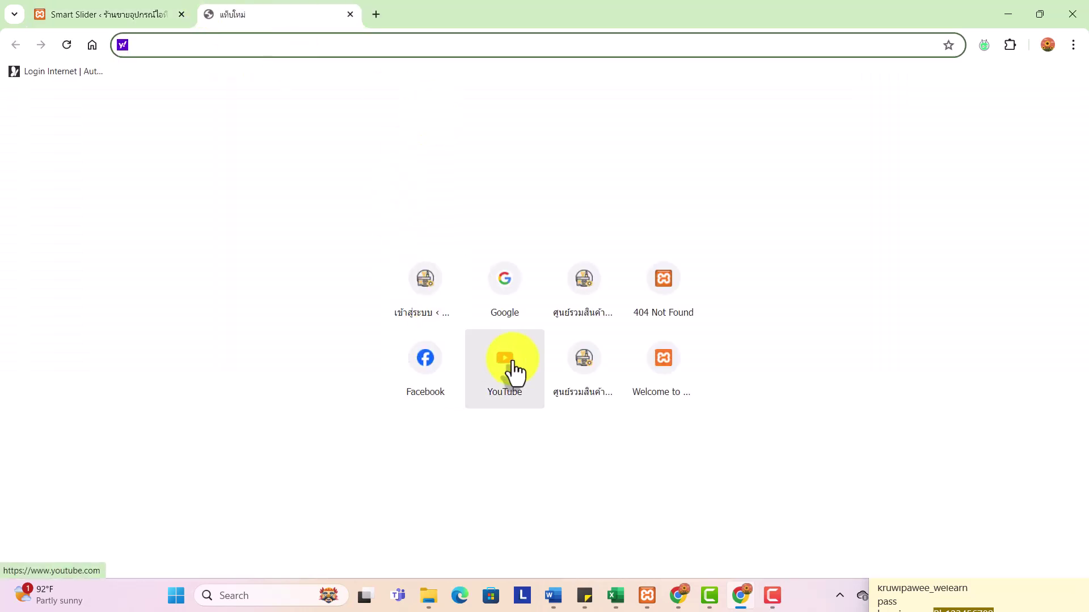
{"action": "left_click", "coordinate": [495, 312]}
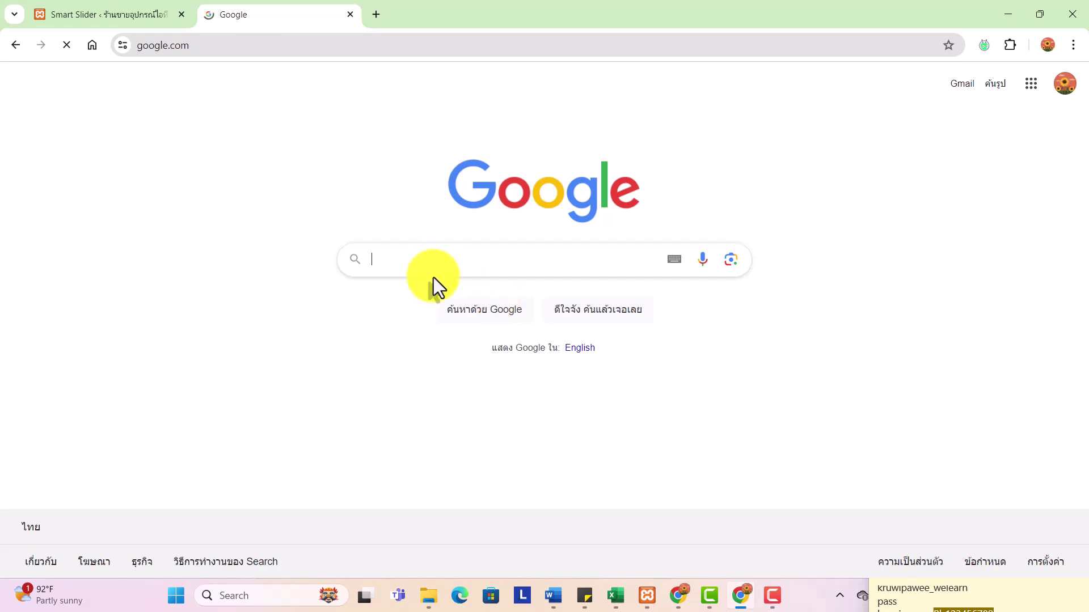
{"action": "type", "text": "canva"}
{"action": "key", "text": "Return"}
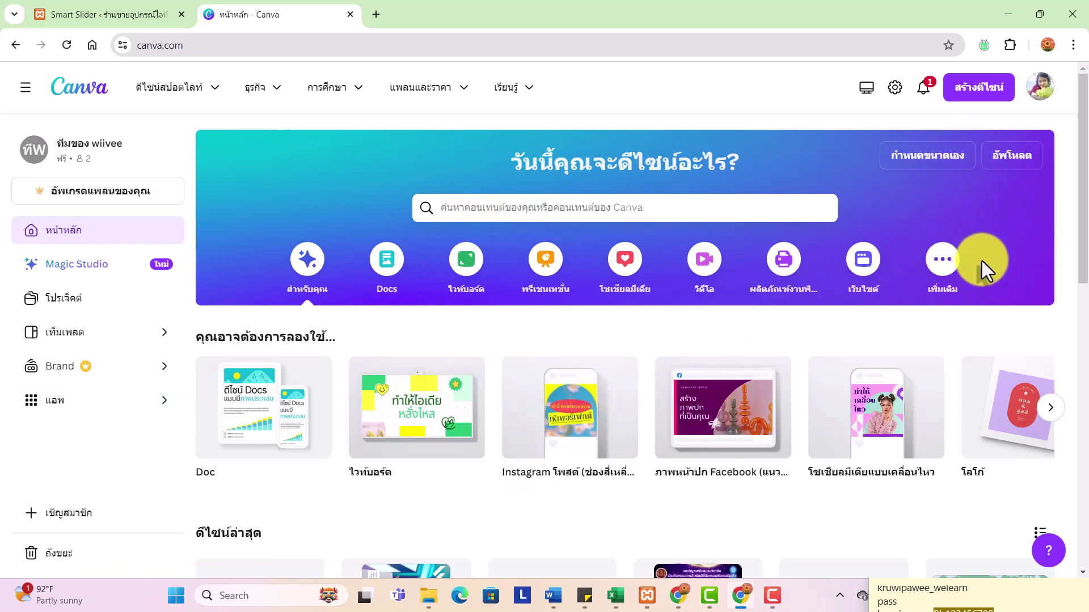
Create a new custom-size Canva design 1200 px wide and 600 px high
{"action": "left_click", "coordinate": [944, 167]}
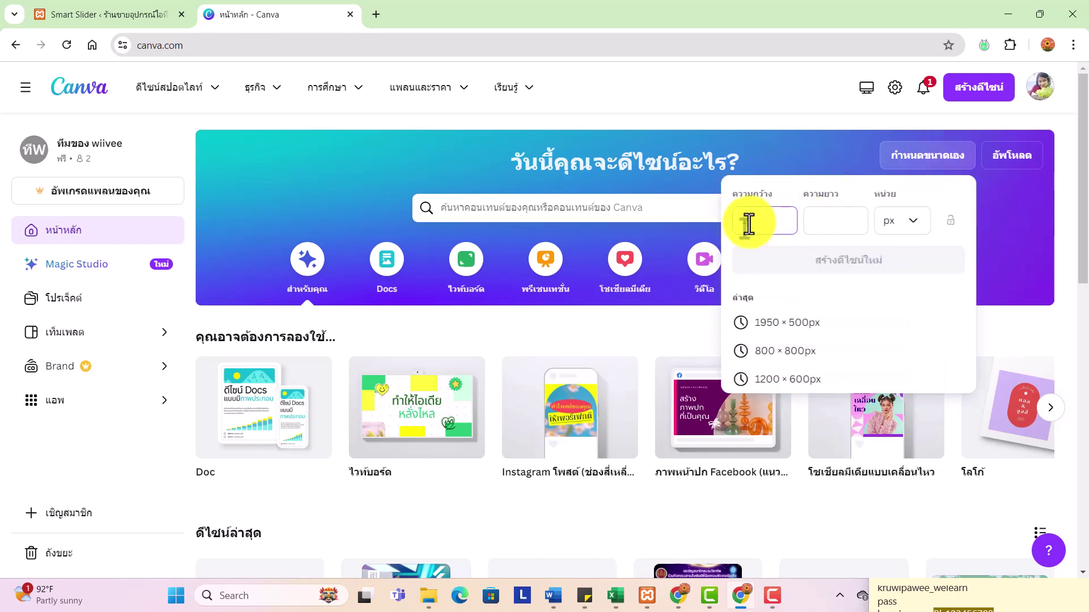
{"action": "type", "text": "1200"}
{"action": "left_click", "coordinate": [851, 220]}
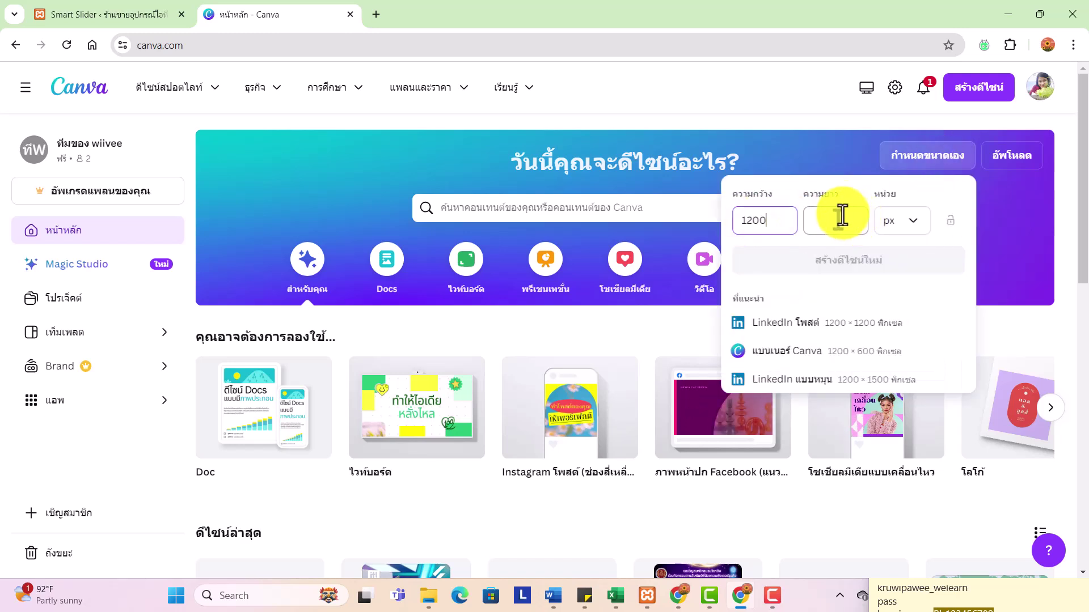
{"action": "type", "text": "600"}
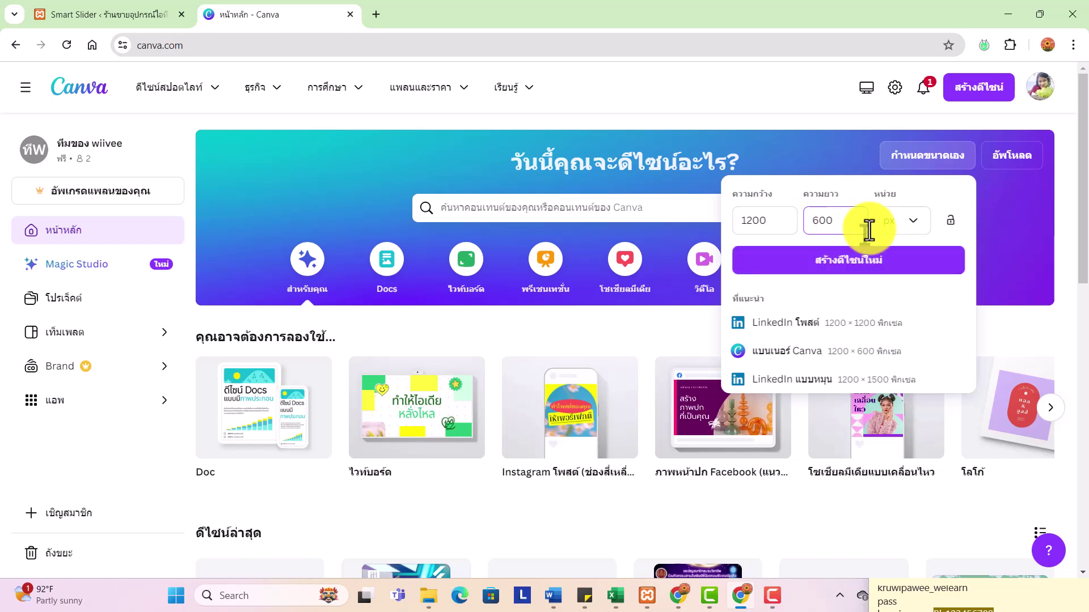
{"action": "left_click", "coordinate": [833, 271]}
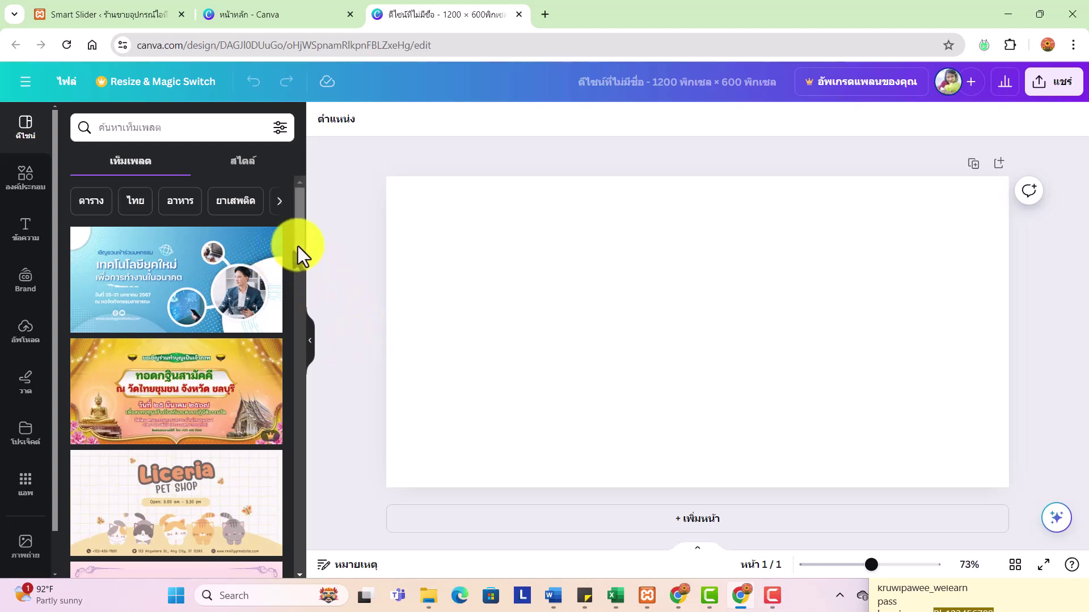
{"action": "scroll", "coordinate": [300, 252], "scroll_direction": "down", "scroll_amount": 4}
{"action": "left_click_drag", "start_coordinate": [318, 288], "coordinate": [296, 427]}
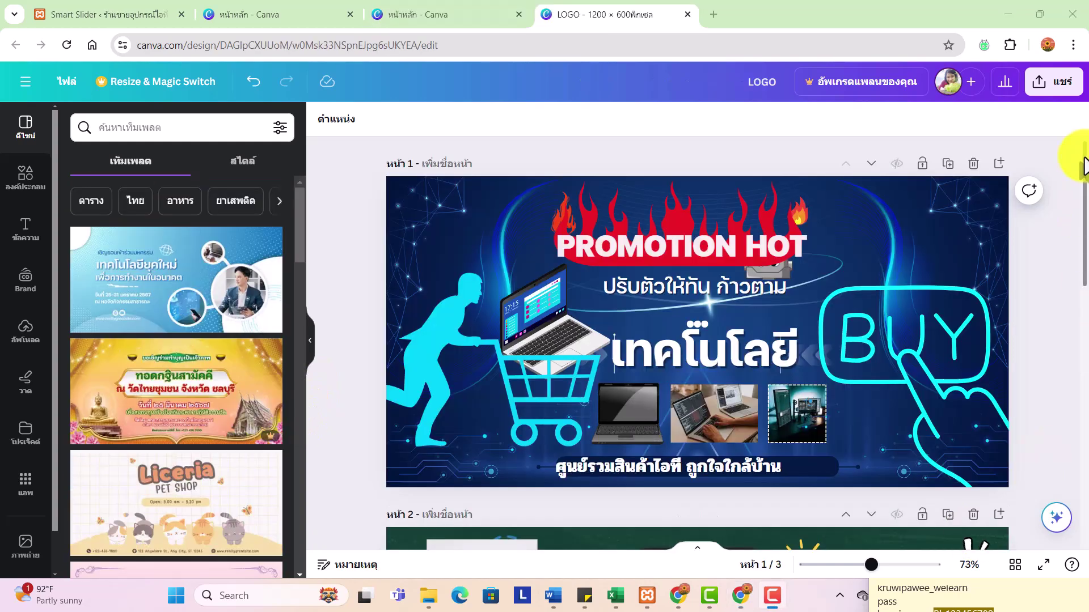
Download all three pages of the LOGO design as PNG files
{"action": "left_click_drag", "start_coordinate": [1085, 166], "coordinate": [1085, 457]}
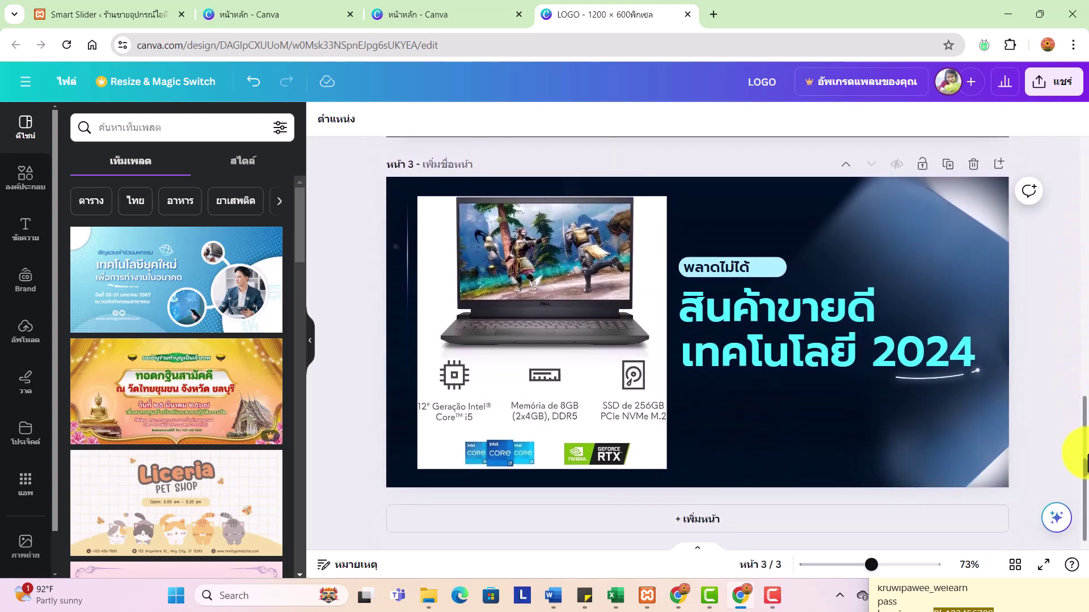
{"action": "left_click", "coordinate": [1062, 82]}
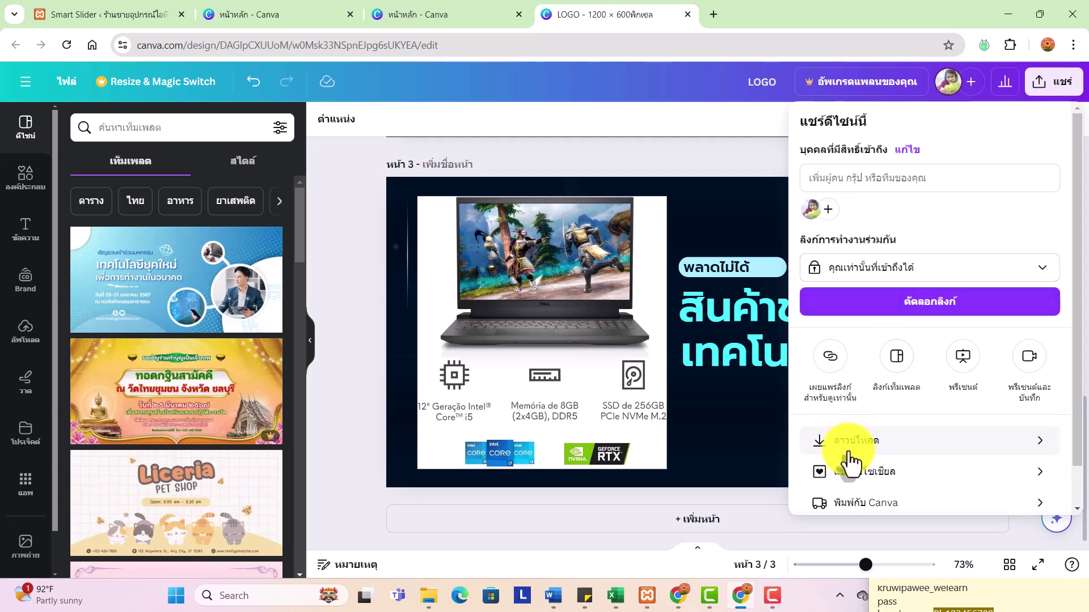
{"action": "left_click", "coordinate": [847, 444]}
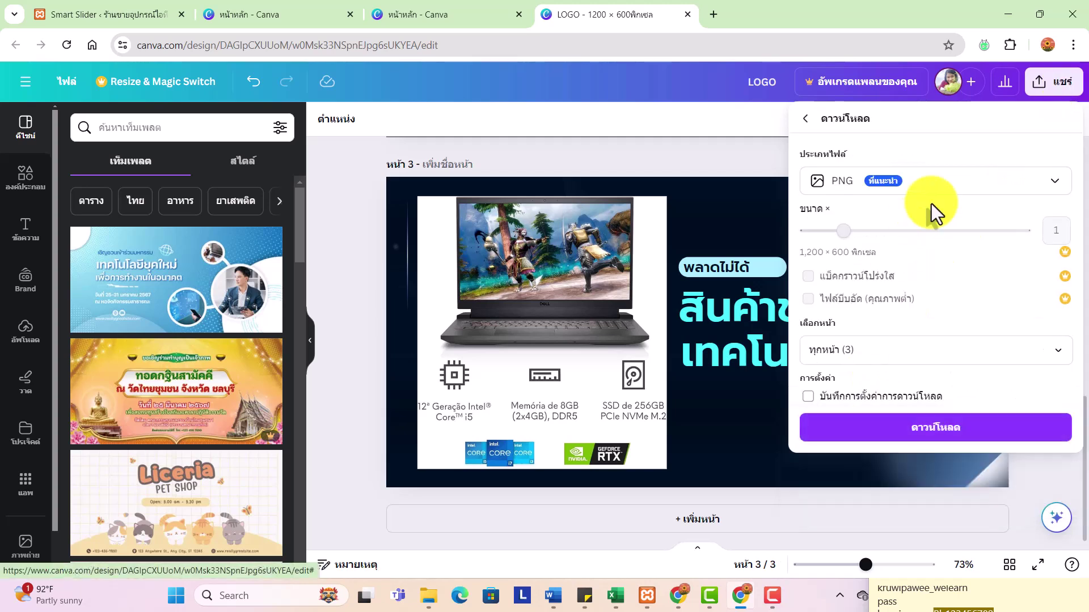
{"action": "left_click", "coordinate": [908, 399]}
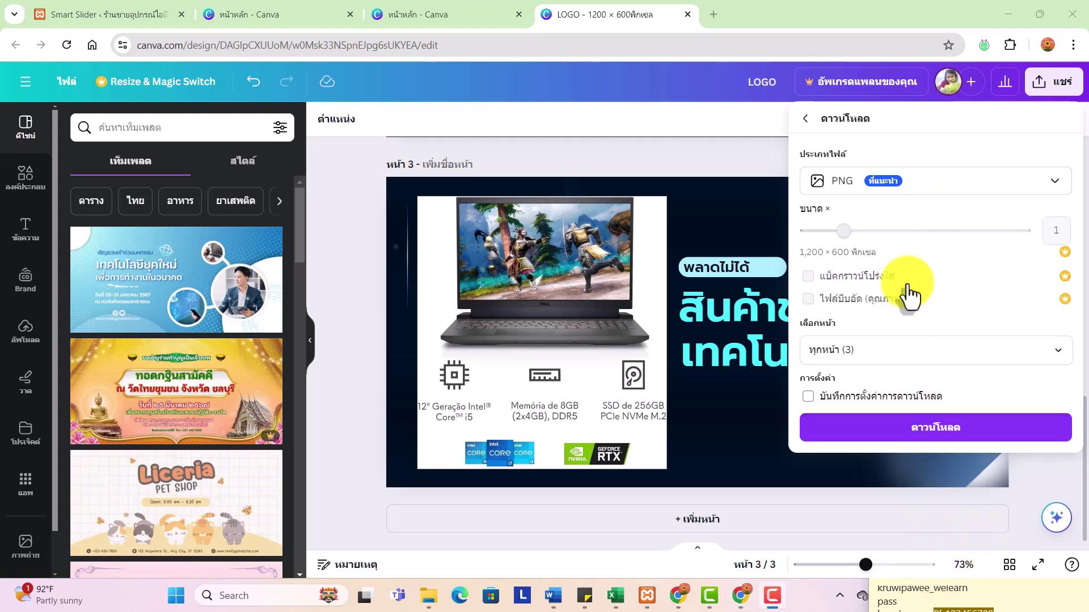
{"action": "left_click", "coordinate": [933, 400]}
{"action": "left_click", "coordinate": [906, 430]}
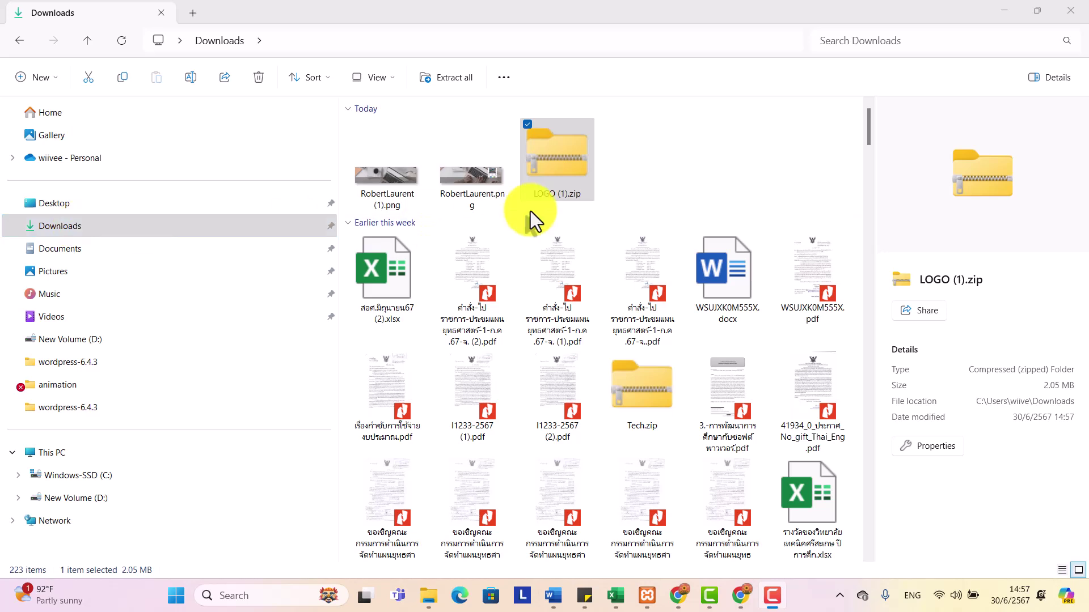
Extract LOGO (1).zip in the Downloads folder with WinRAR into its own LOGO (1) folder
{"action": "right_click", "coordinate": [563, 169]}
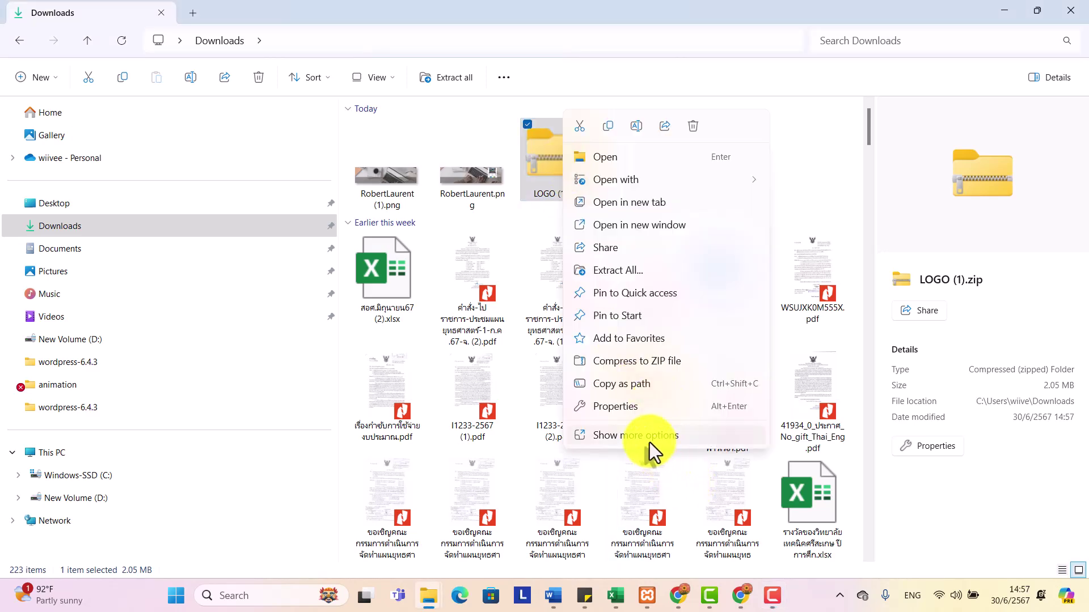
{"action": "left_click", "coordinate": [625, 436]}
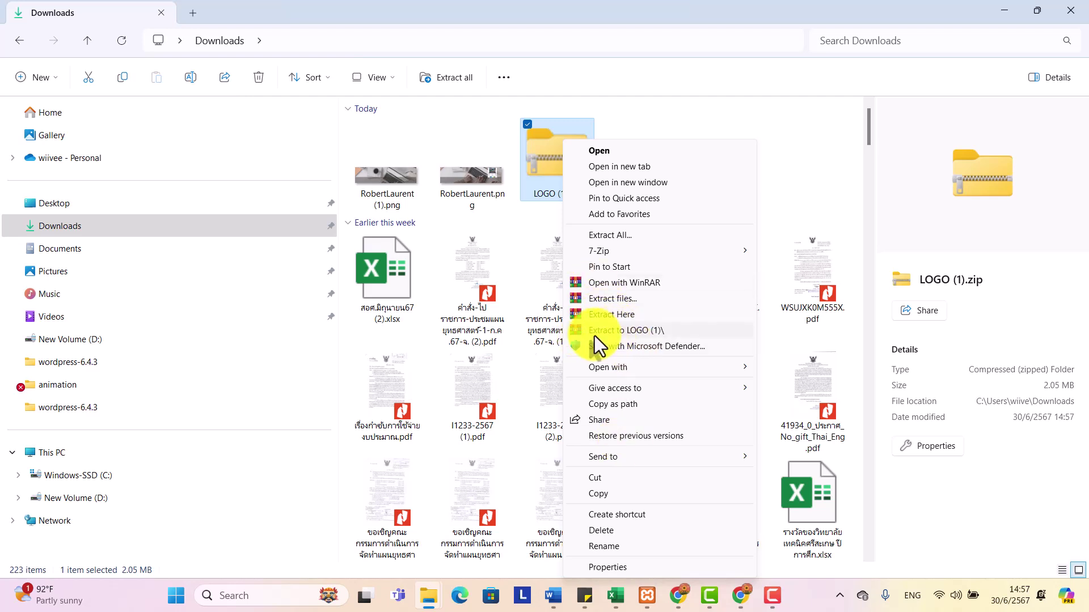
{"action": "left_click", "coordinate": [617, 331]}
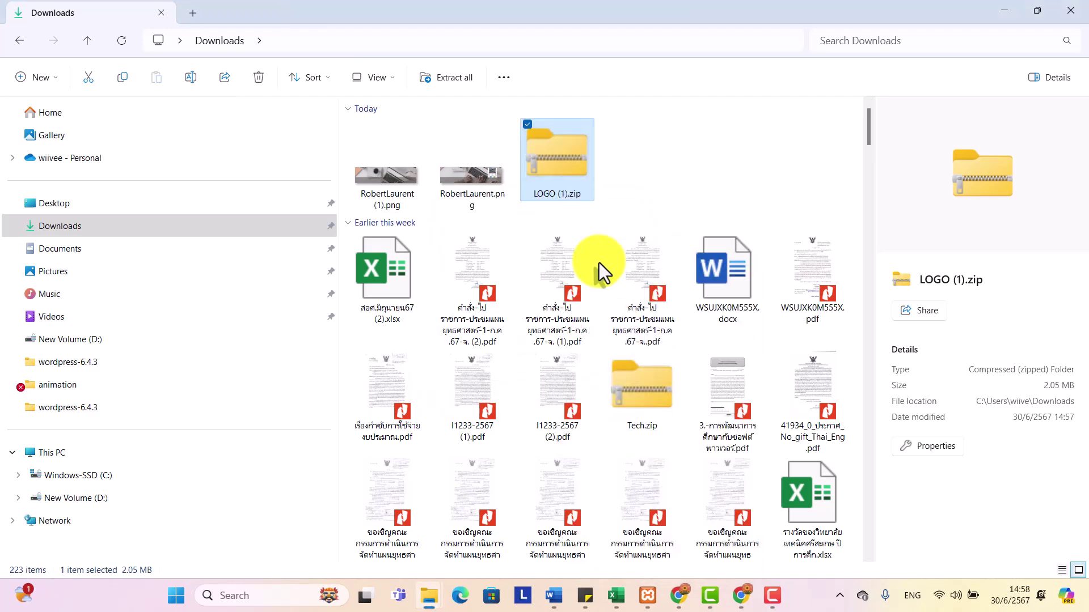
Extract LOGO (1).zip with the Windows Extract All wizard into Downloads\LOGO (1), showing the extracted files when complete
{"action": "right_click", "coordinate": [558, 159]}
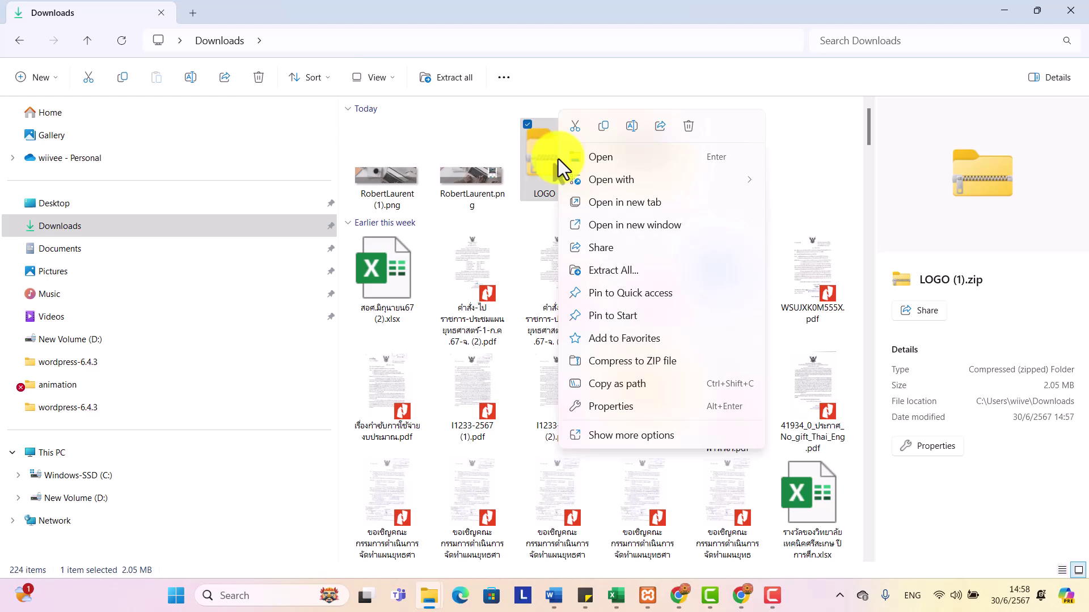
{"action": "left_click", "coordinate": [601, 267]}
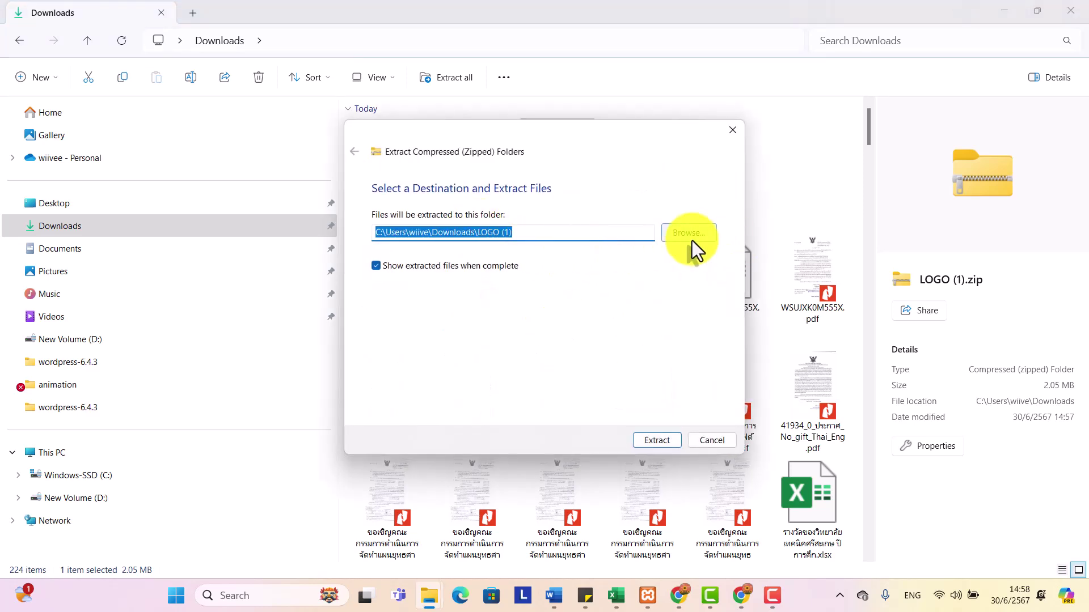
{"action": "left_click", "coordinate": [645, 445]}
{"action": "left_click", "coordinate": [483, 235]}
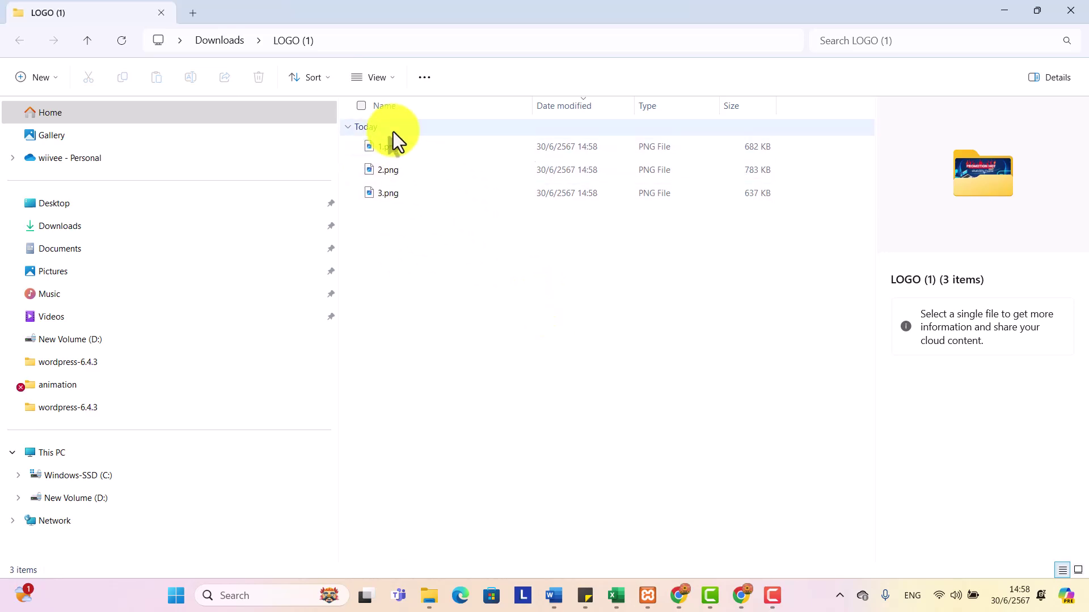
Close the extracted-files window and the Downloads window in File Explorer
{"action": "left_click", "coordinate": [1072, 11]}
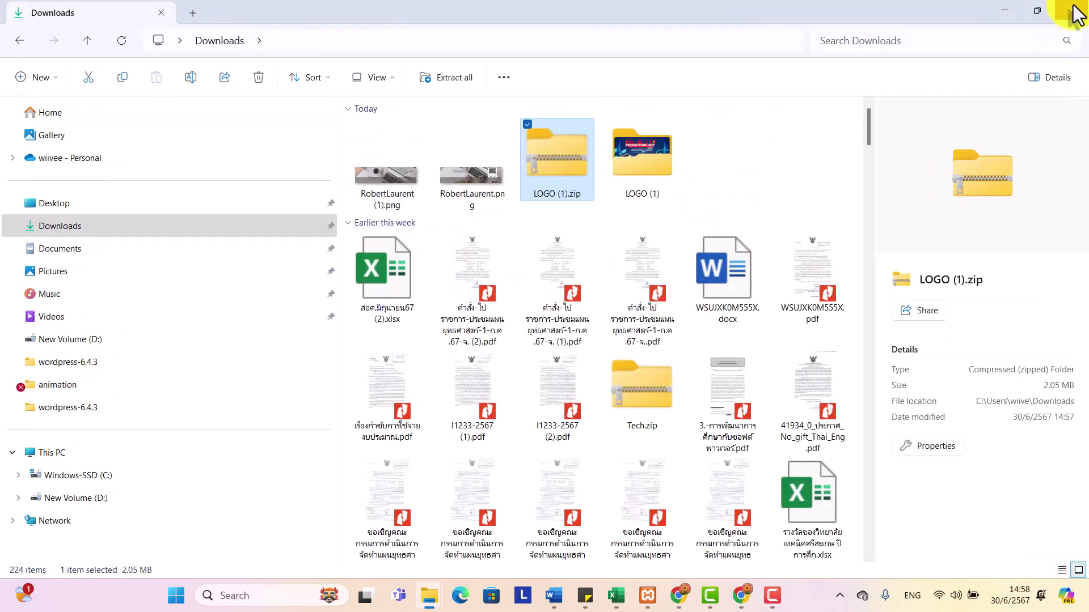
{"action": "left_click", "coordinate": [632, 161]}
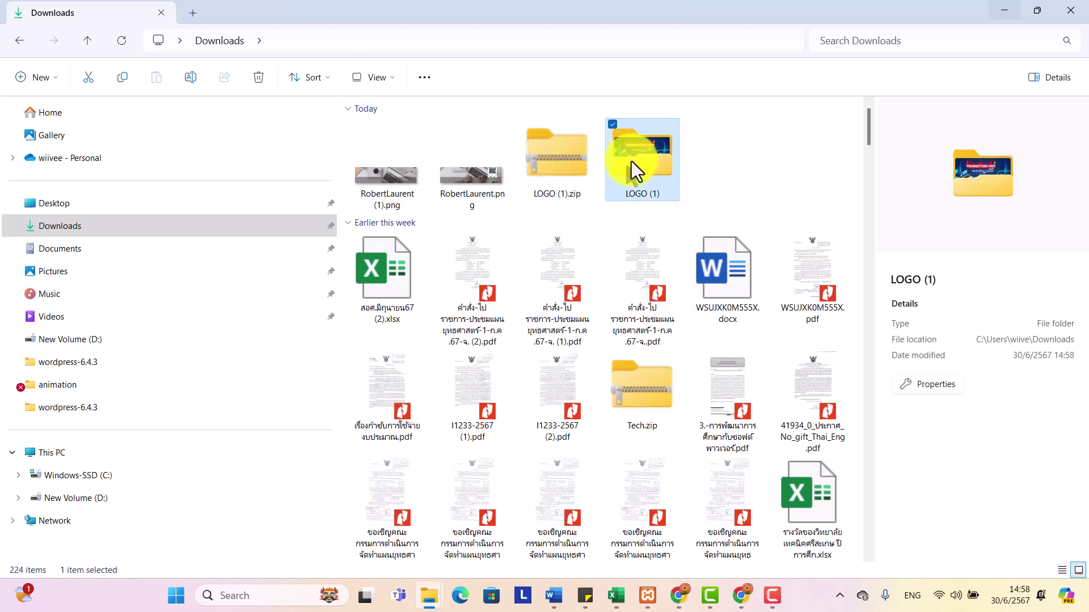
{"action": "left_click", "coordinate": [1081, 12]}
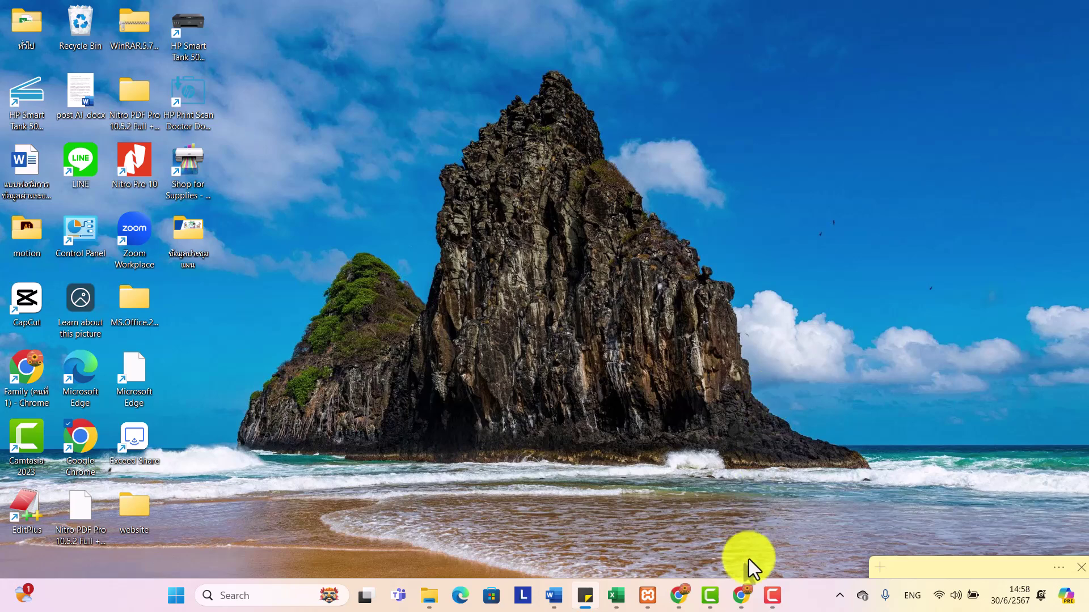
Return to the Smart Slider tab in Chrome and create the simple full-width slider My project at 1200 × 600 px
{"action": "mouse_move", "coordinate": [772, 593]}
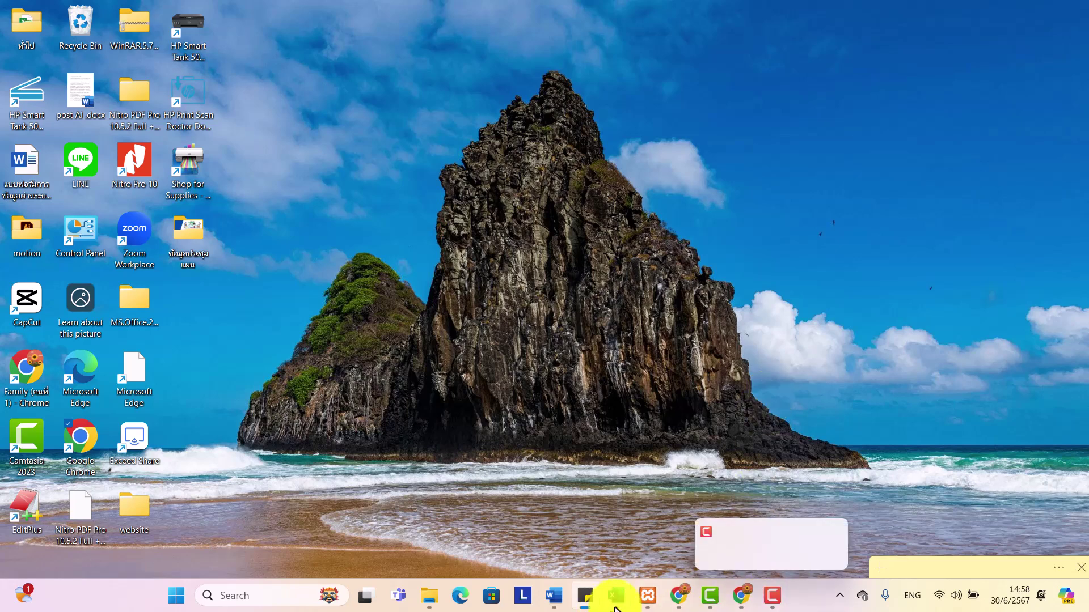
{"action": "left_click", "coordinate": [679, 596]}
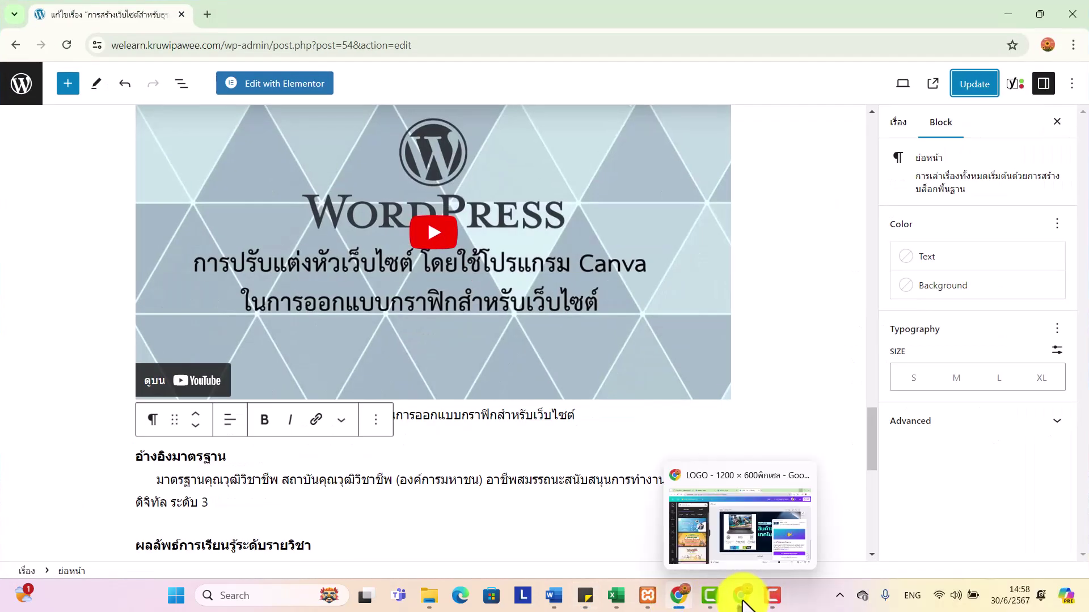
{"action": "left_click", "coordinate": [742, 597]}
{"action": "left_click", "coordinate": [98, 12]}
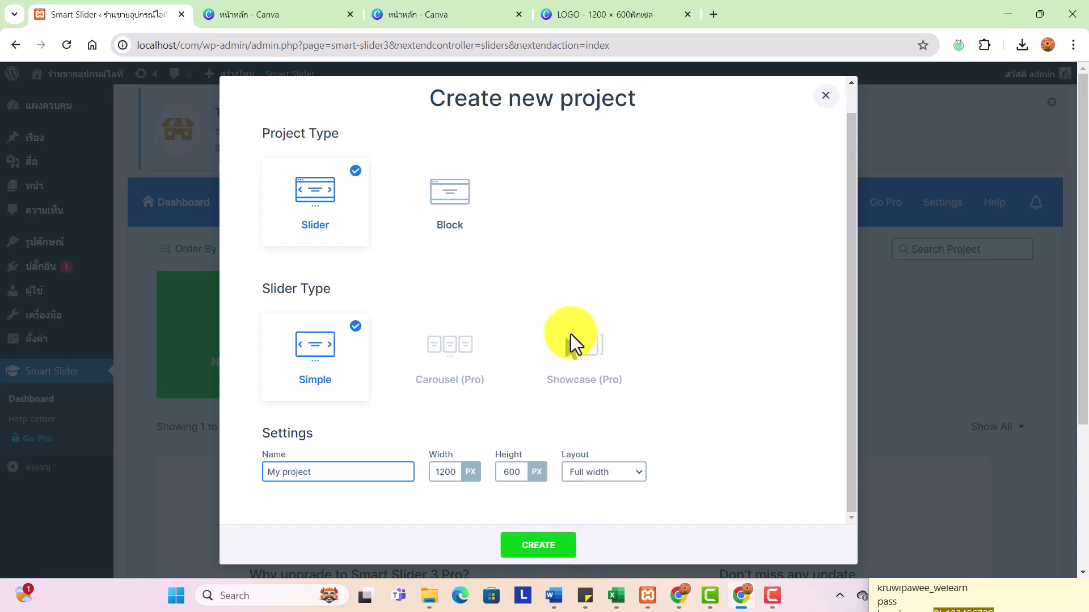
{"action": "left_click", "coordinate": [539, 545]}
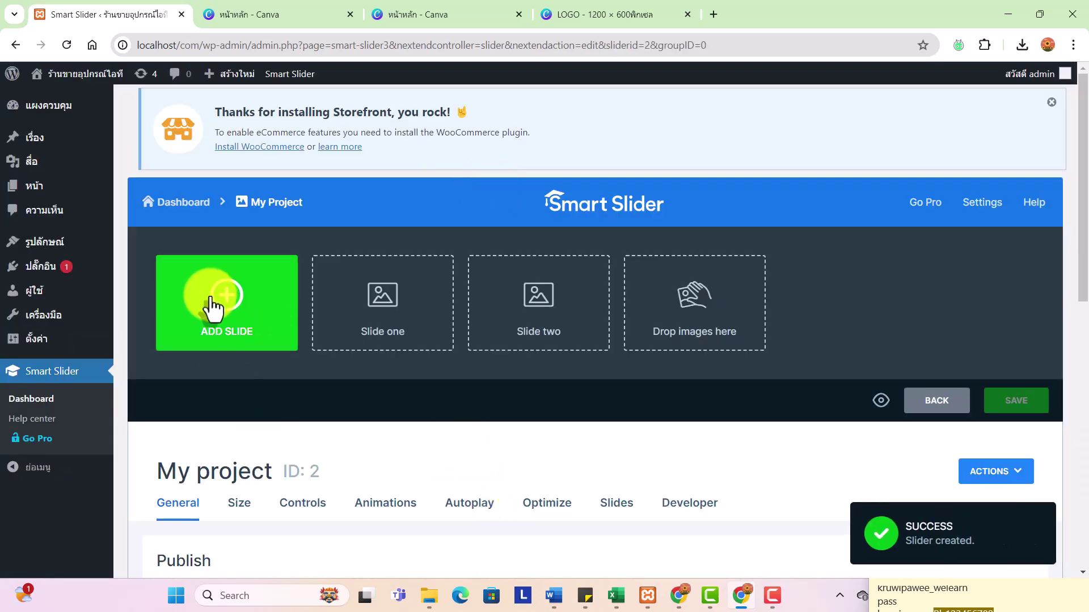
Upload 1.png, 2.png and 3.png from the LOGO (1) folder and add them as image slides to My project
{"action": "left_click", "coordinate": [227, 311]}
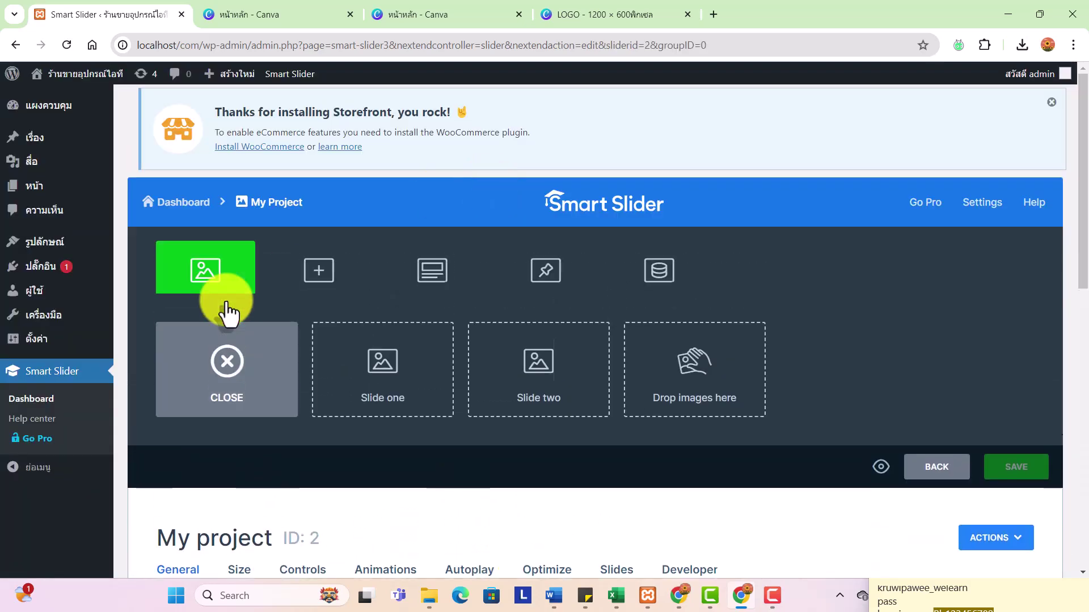
{"action": "left_click", "coordinate": [209, 302]}
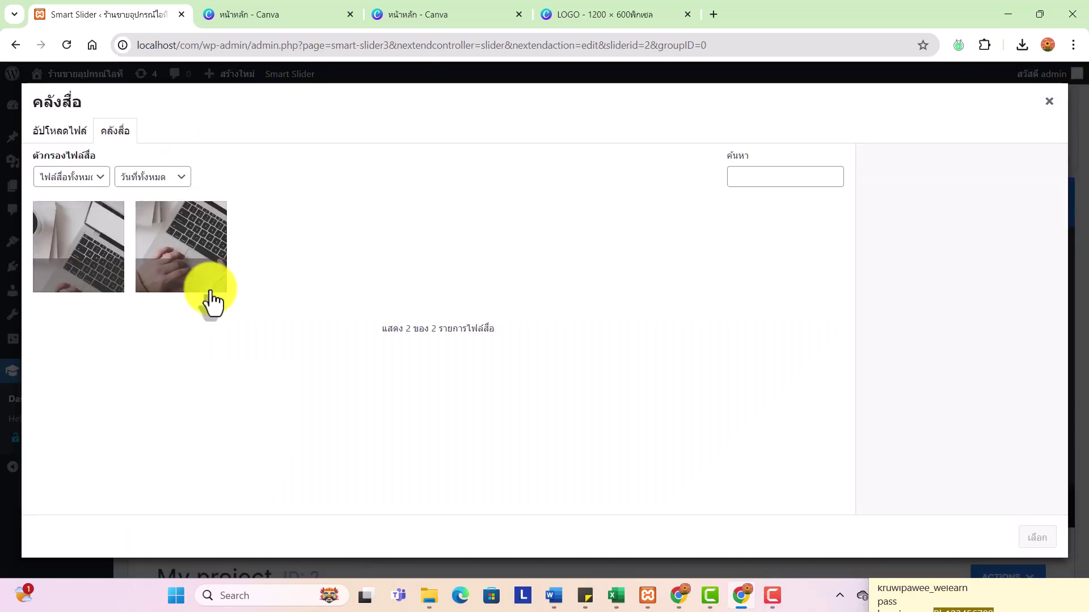
{"action": "left_click", "coordinate": [52, 142]}
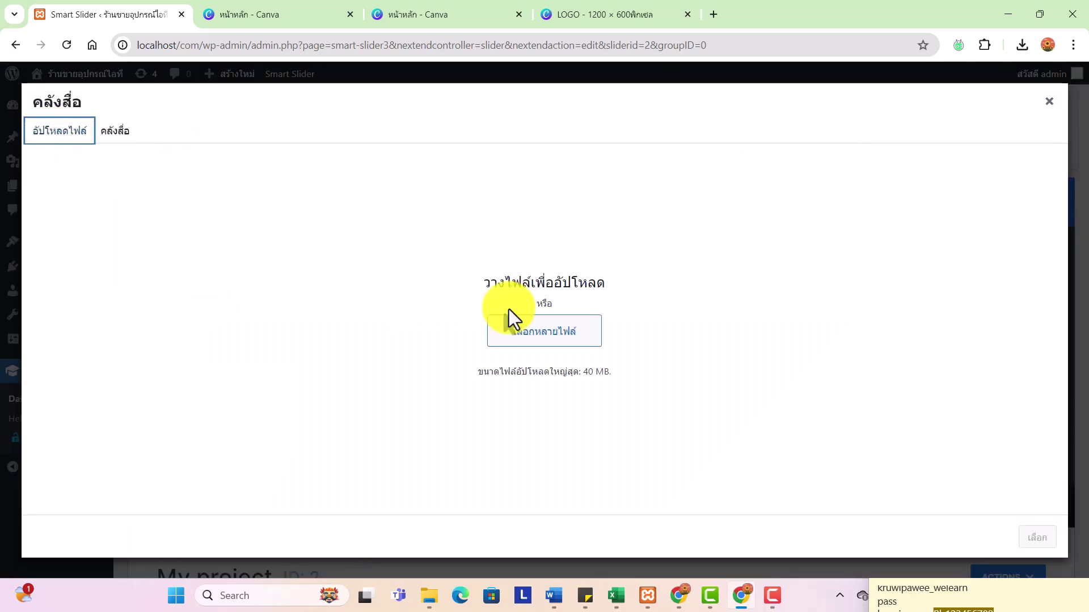
{"action": "left_click", "coordinate": [549, 335]}
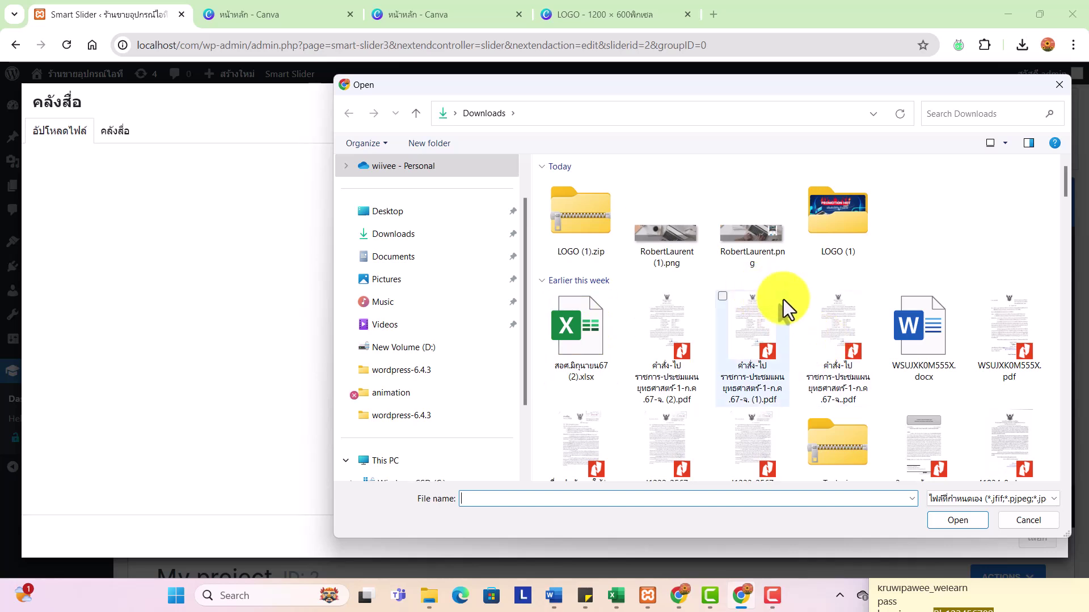
{"action": "double_click", "coordinate": [845, 215]}
{"action": "key", "text": "ctrl+a"}
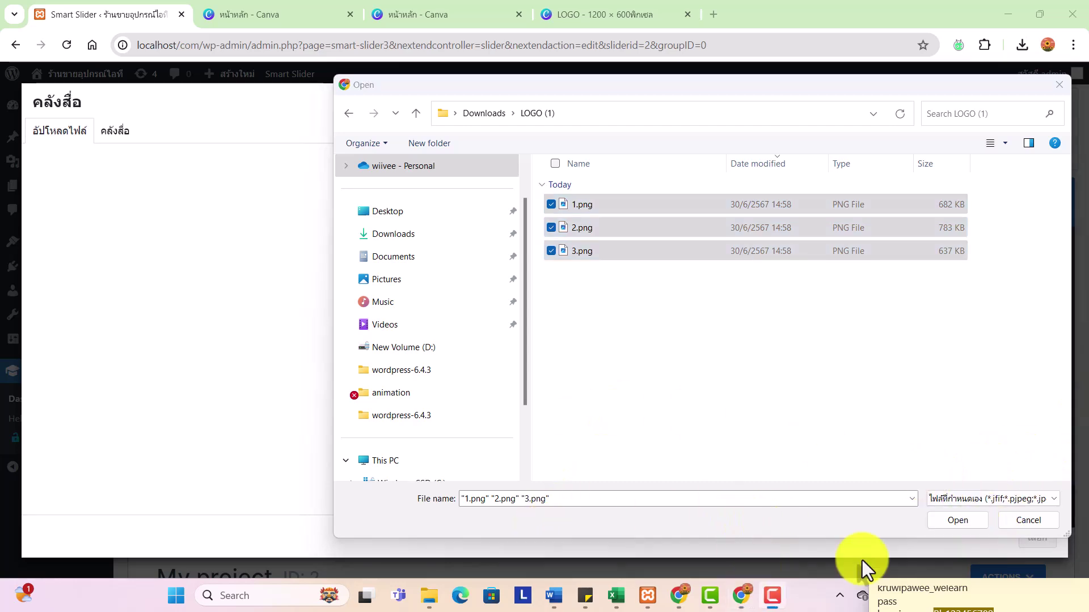
{"action": "left_click", "coordinate": [956, 517]}
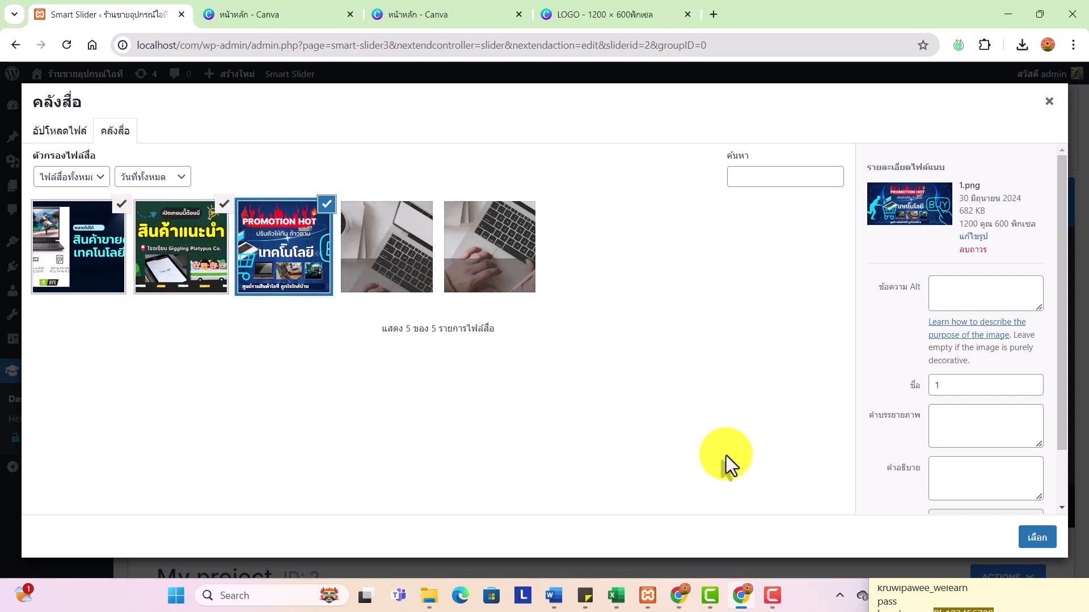
{"action": "left_click", "coordinate": [1065, 540]}
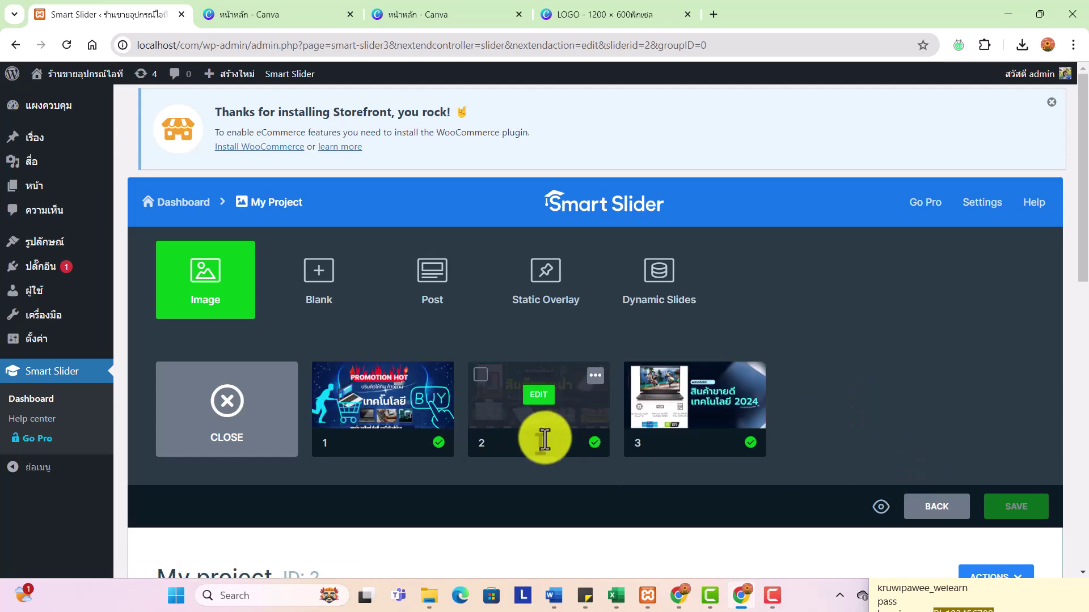
{"action": "left_click_drag", "start_coordinate": [1083, 222], "coordinate": [1084, 363]}
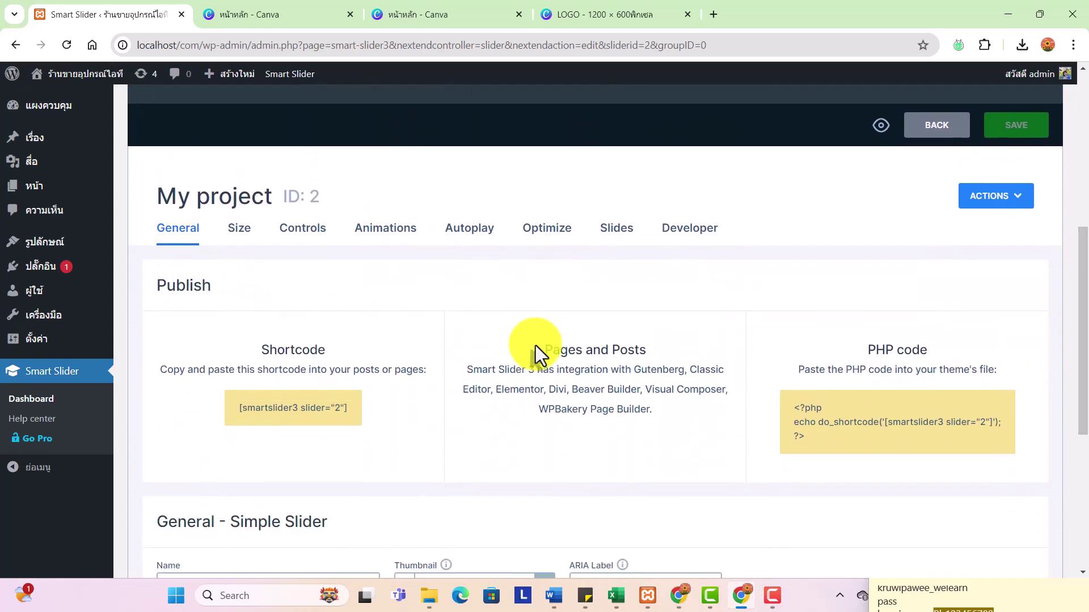
Review the Size settings of My project, trying the Boxed layout and returning it to Full width
{"action": "left_click_drag", "start_coordinate": [1080, 267], "coordinate": [1030, 236]}
{"action": "left_click", "coordinate": [238, 293]}
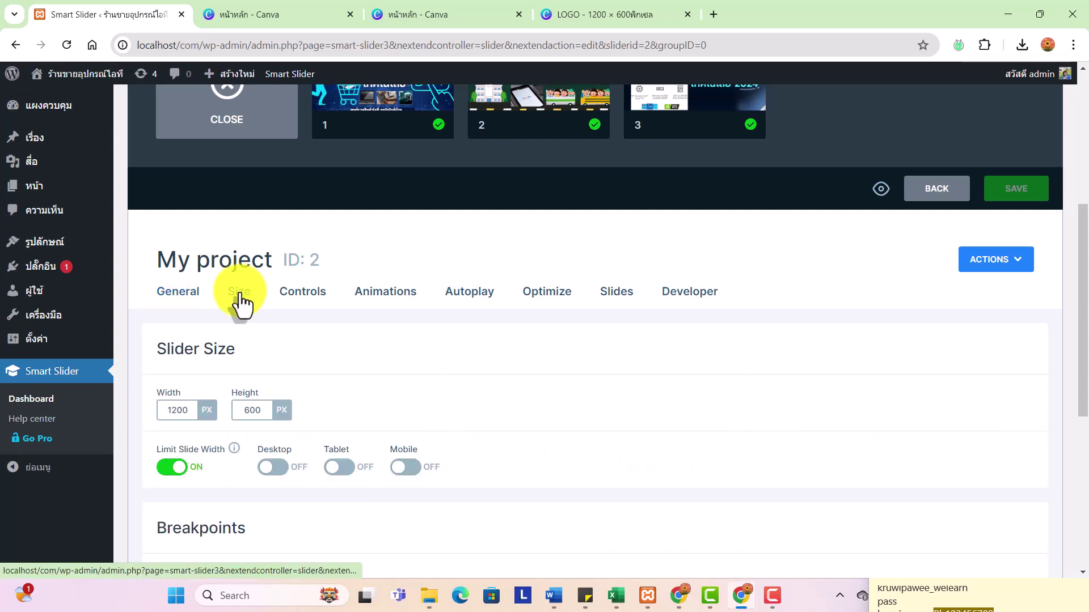
{"action": "left_click_drag", "start_coordinate": [1079, 318], "coordinate": [1080, 369]}
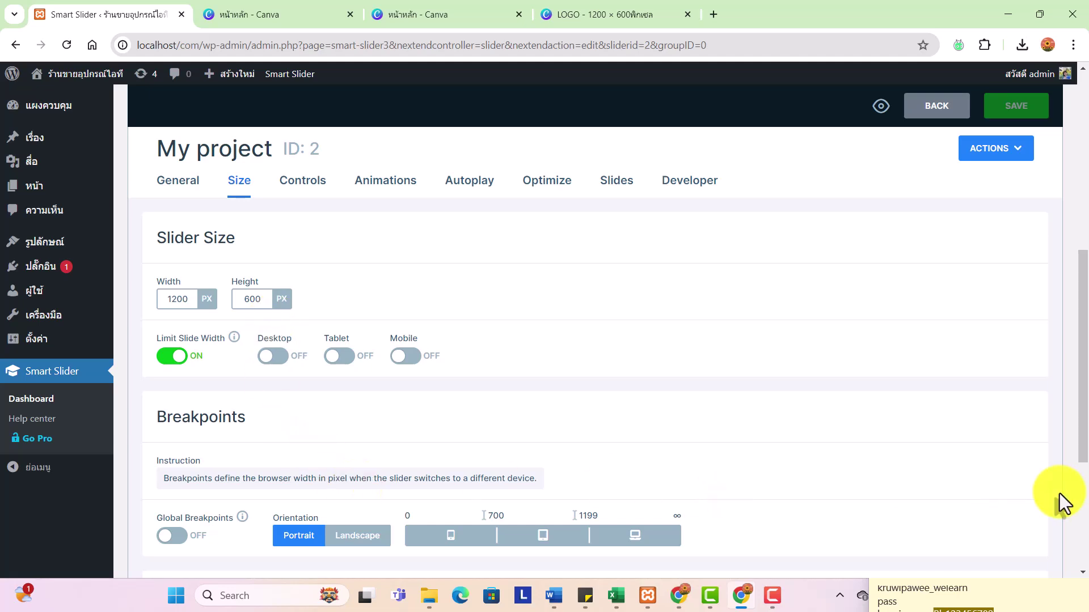
{"action": "left_click_drag", "start_coordinate": [1083, 403], "coordinate": [1085, 511]}
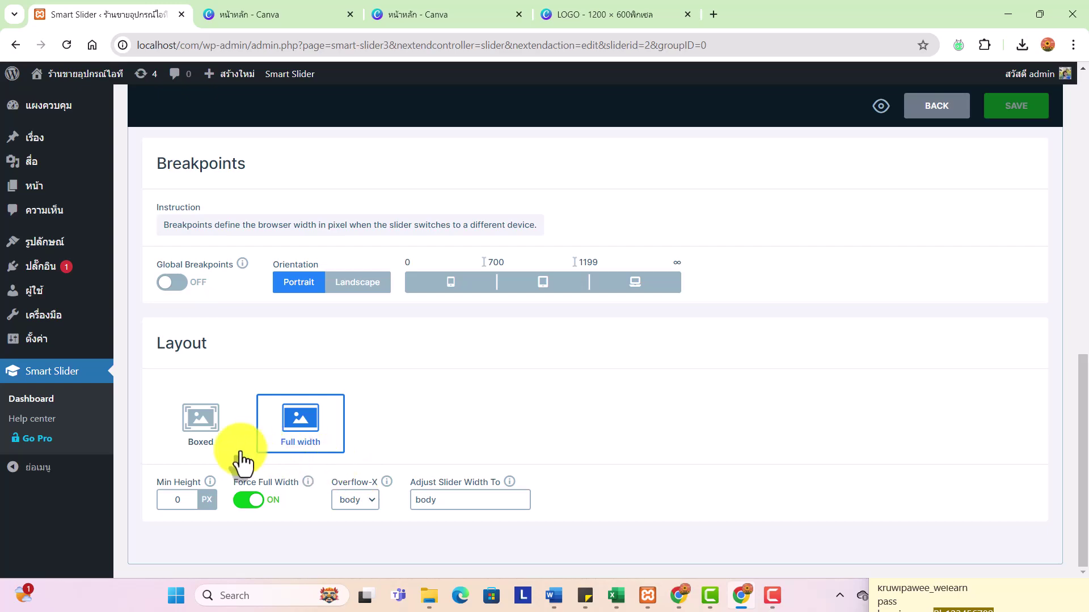
{"action": "left_click", "coordinate": [182, 448]}
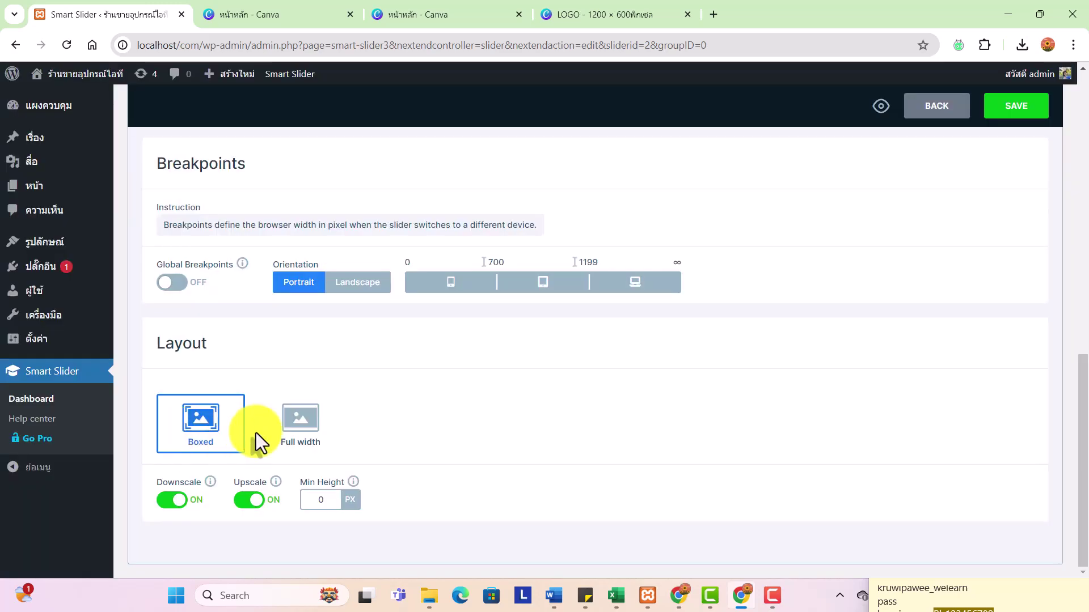
{"action": "left_click", "coordinate": [292, 436]}
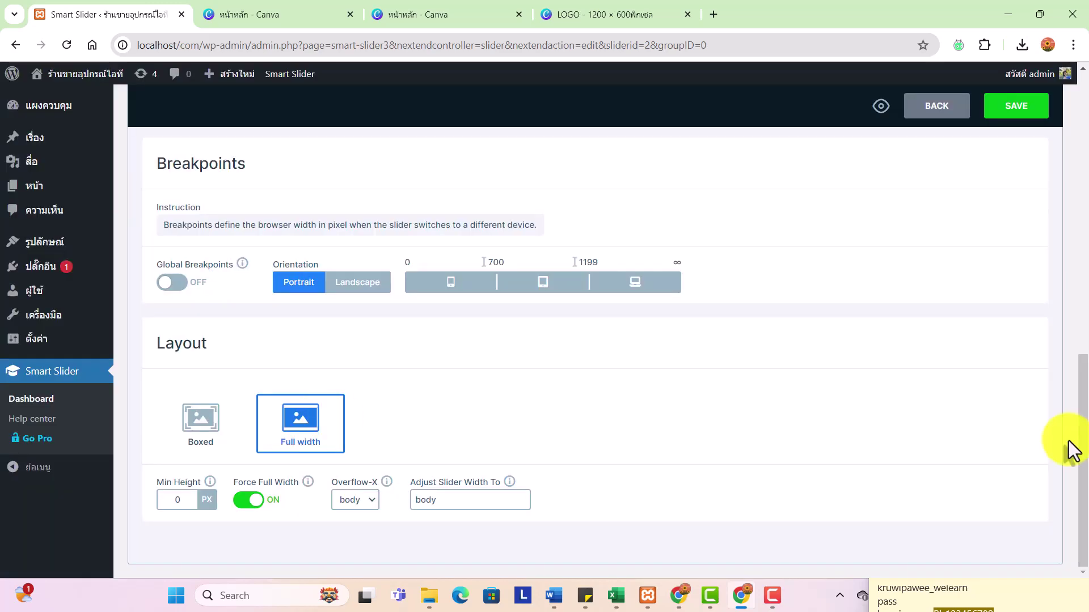
Try the square-button arrow style in the slider's Controls settings and return to the thin chevron arrows
{"action": "left_click_drag", "start_coordinate": [1080, 370], "coordinate": [1070, 219]}
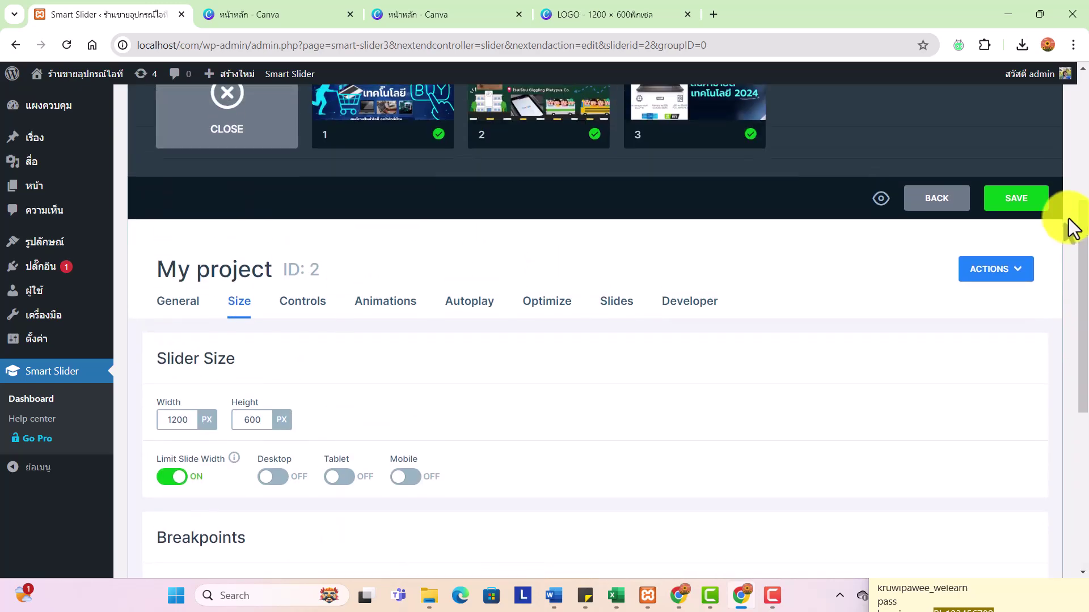
{"action": "left_click", "coordinate": [309, 307]}
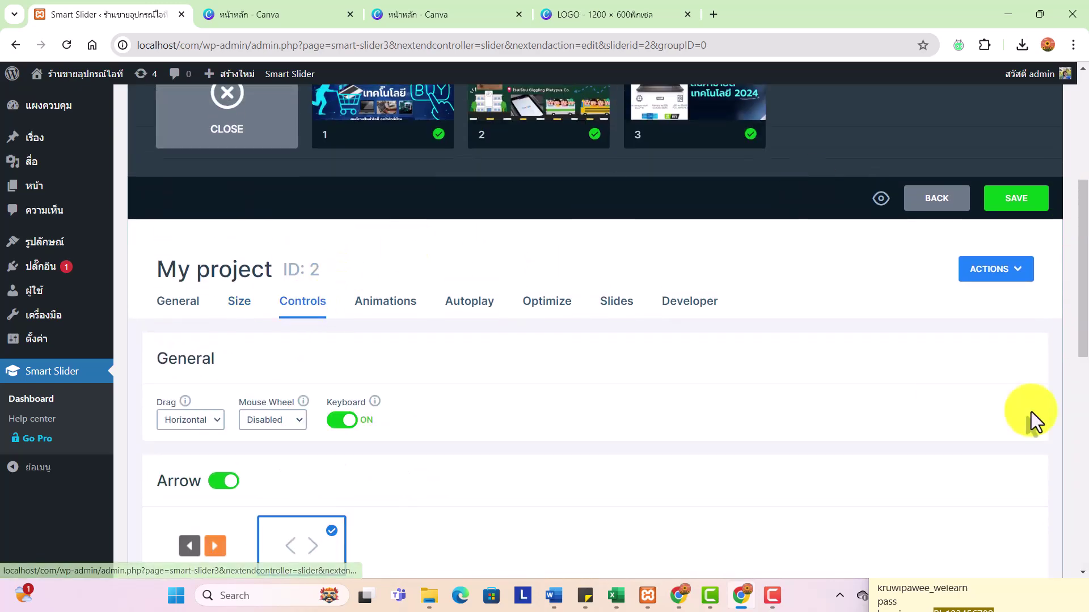
{"action": "left_click_drag", "start_coordinate": [1082, 323], "coordinate": [1080, 443]}
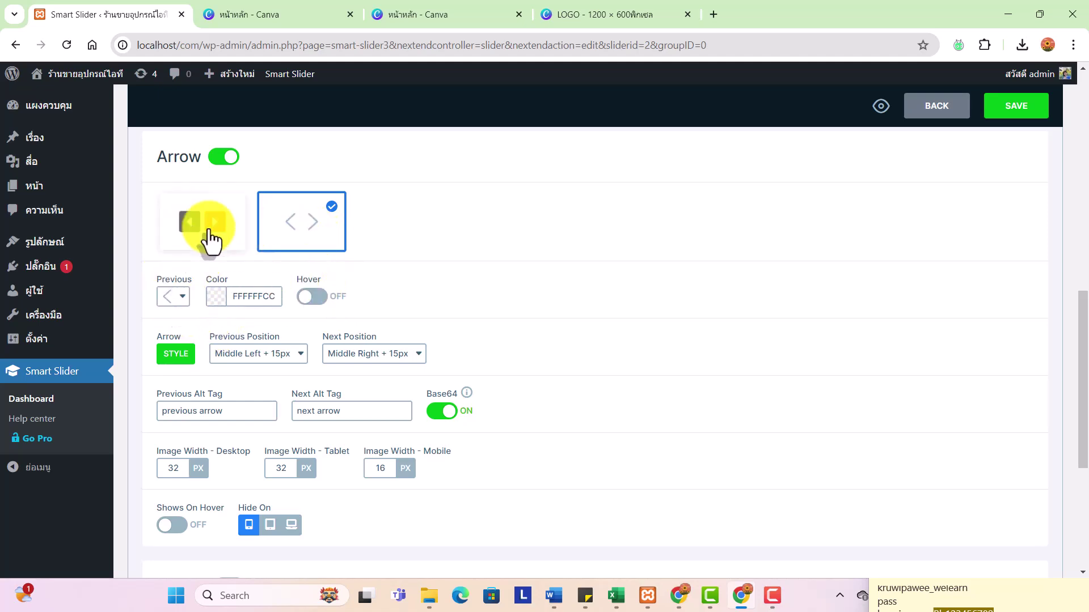
{"action": "left_click", "coordinate": [190, 233]}
{"action": "left_click", "coordinate": [280, 230]}
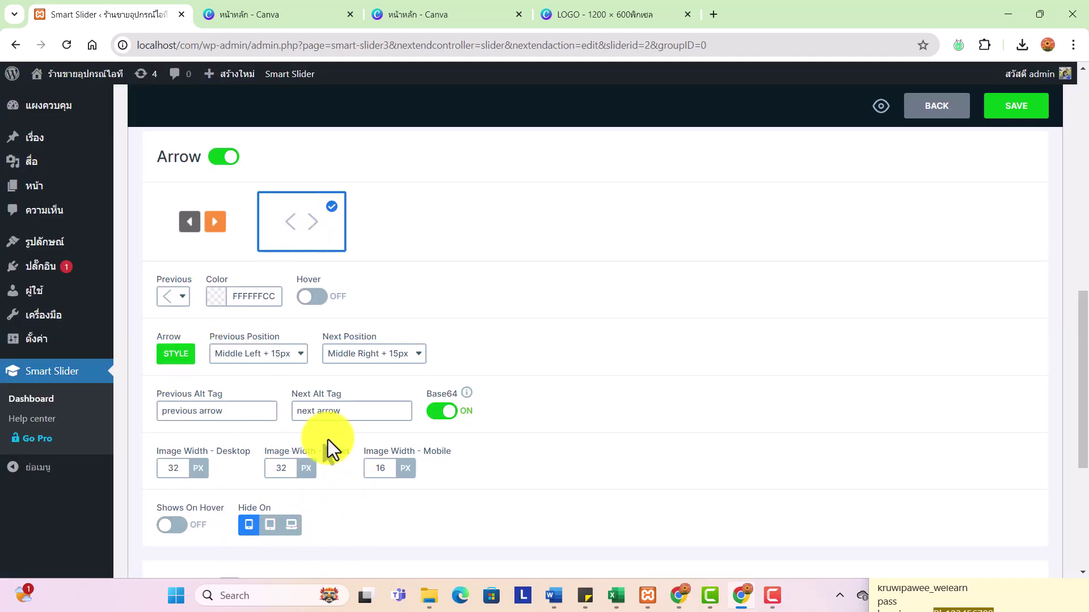
Enable the slider's bullets and apply the green background color 27AE60FF to the dots' Normal style
{"action": "left_click_drag", "start_coordinate": [1084, 333], "coordinate": [1081, 431]}
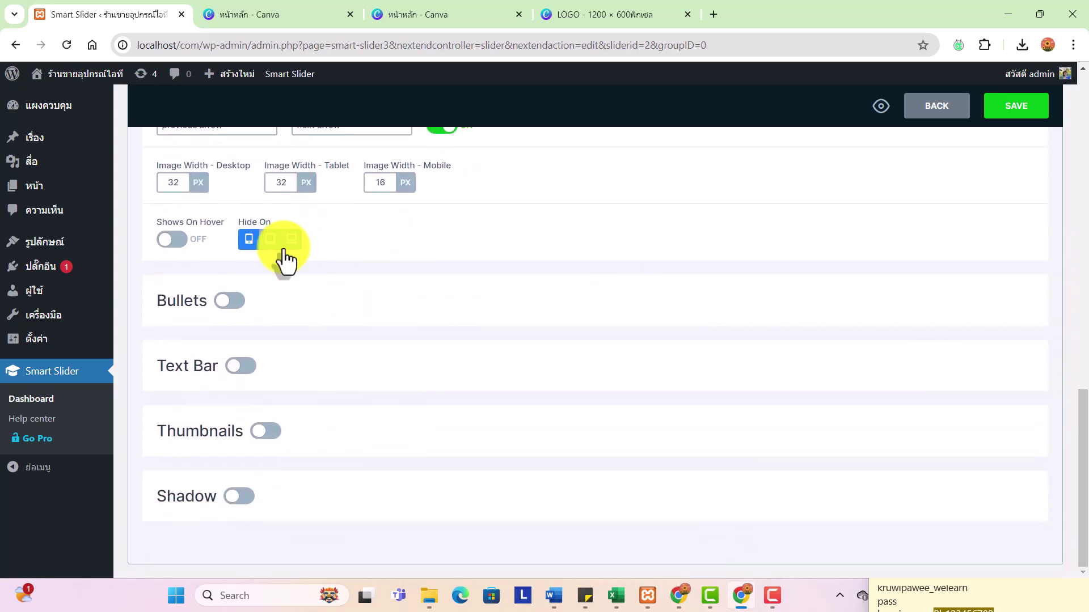
{"action": "left_click", "coordinate": [242, 302]}
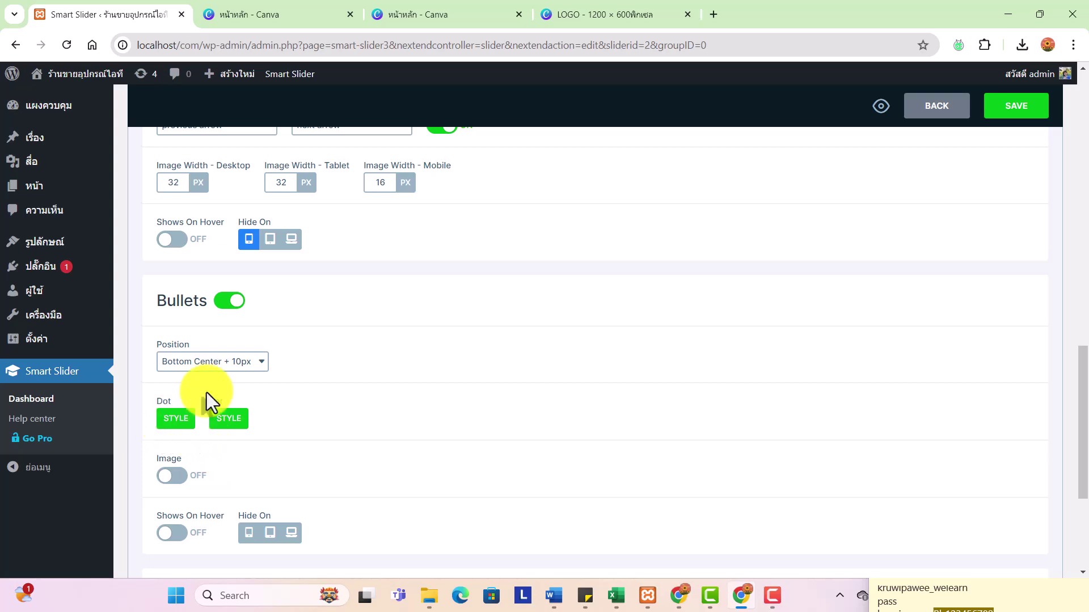
{"action": "left_click", "coordinate": [172, 422]}
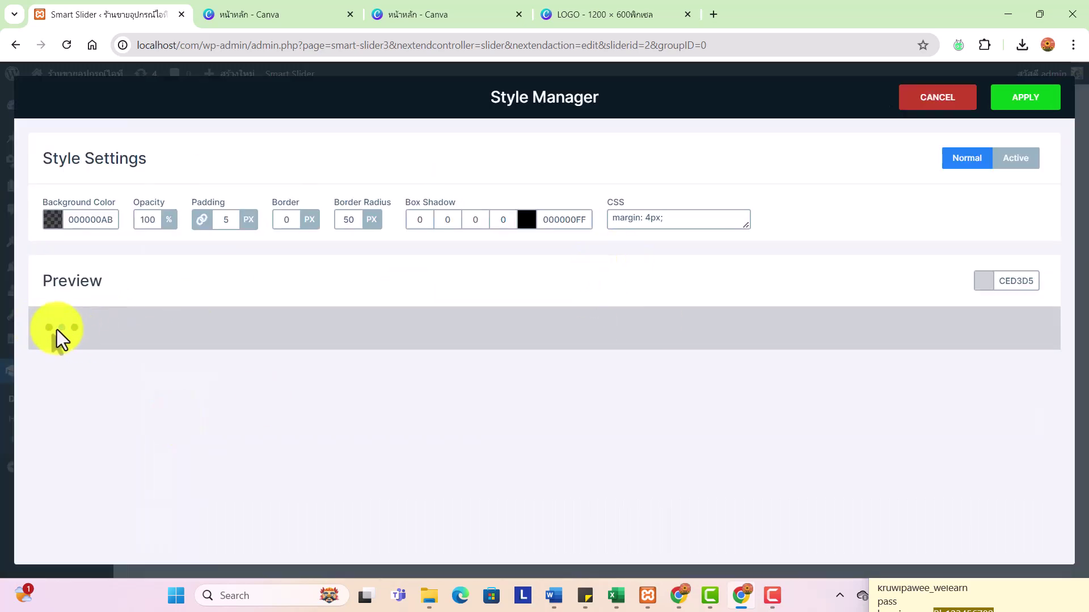
{"action": "left_click", "coordinate": [54, 222]}
{"action": "left_click", "coordinate": [101, 273]}
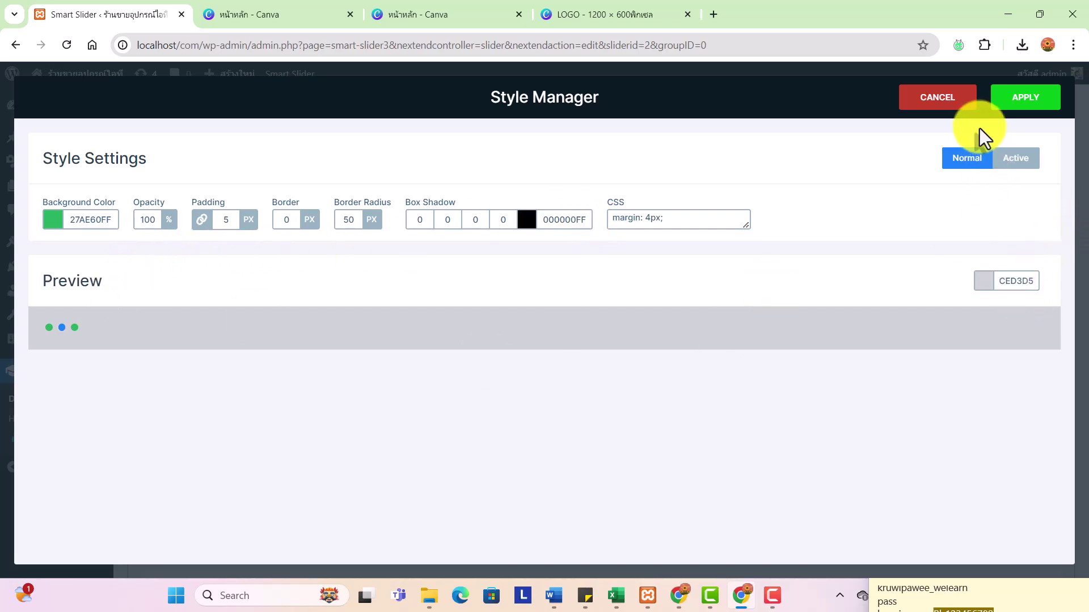
{"action": "left_click", "coordinate": [1017, 102]}
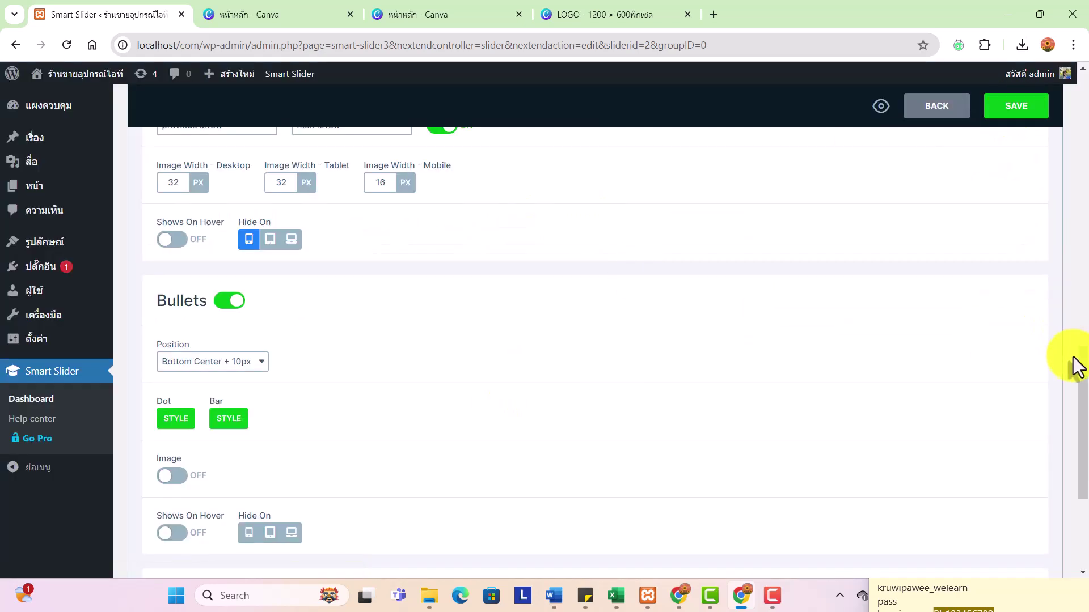
Check the slider's animation settings and turn on Autoplay
{"action": "left_click_drag", "start_coordinate": [1082, 389], "coordinate": [1038, 188]}
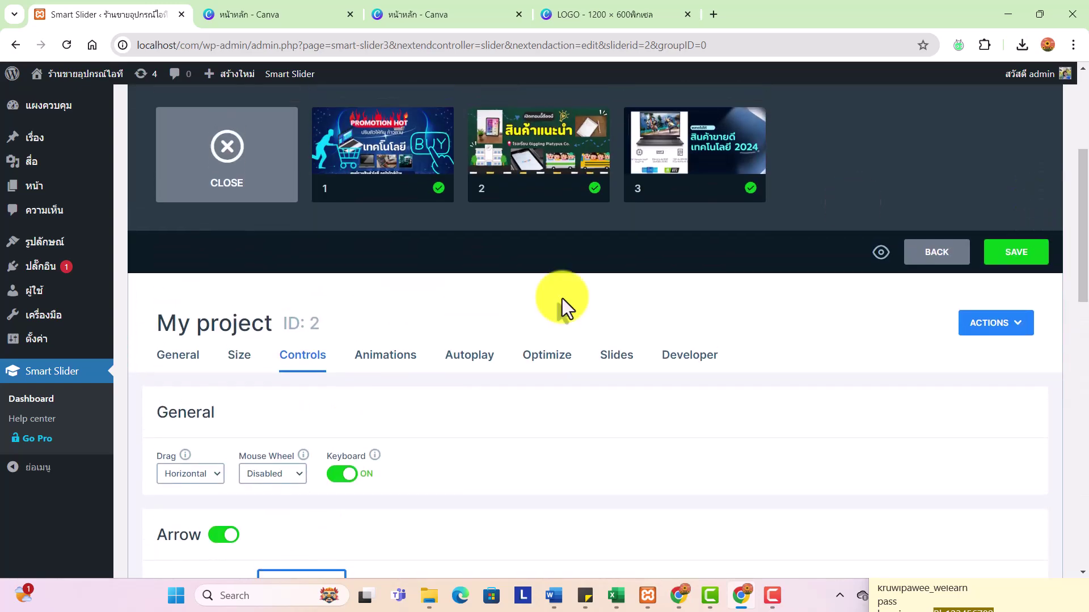
{"action": "left_click", "coordinate": [400, 363]}
{"action": "left_click_drag", "start_coordinate": [1080, 309], "coordinate": [1081, 394]}
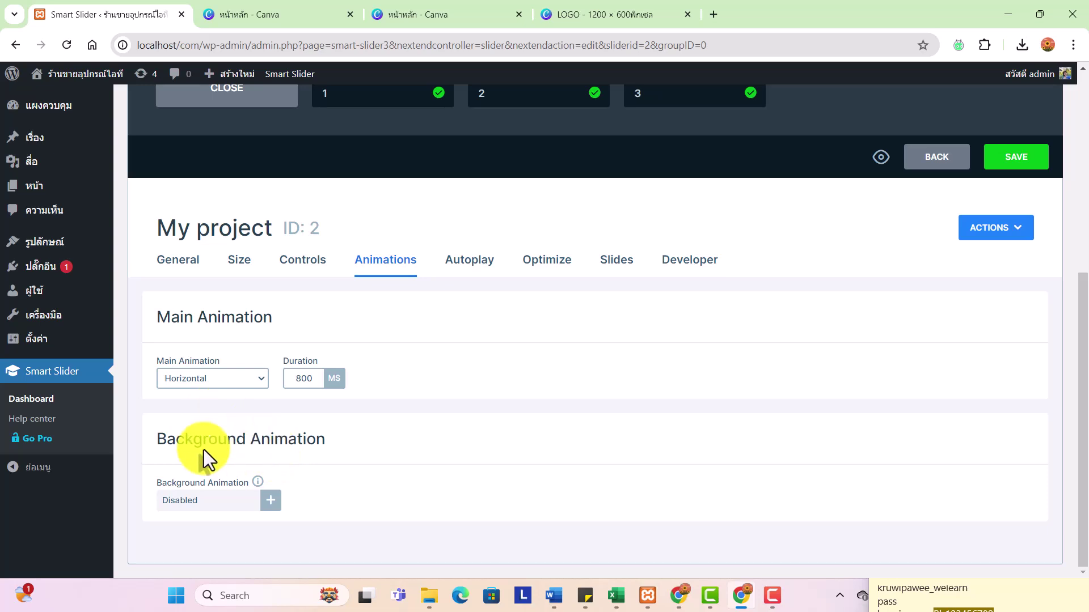
{"action": "left_click", "coordinate": [464, 262]}
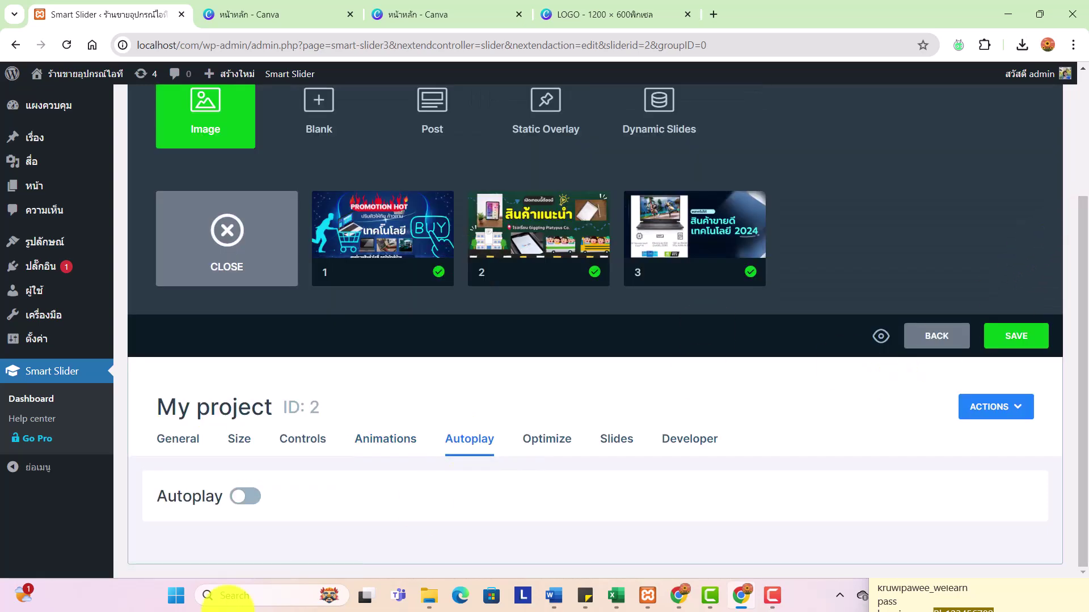
{"action": "right_click", "coordinate": [250, 509]}
{"action": "left_click", "coordinate": [249, 508]}
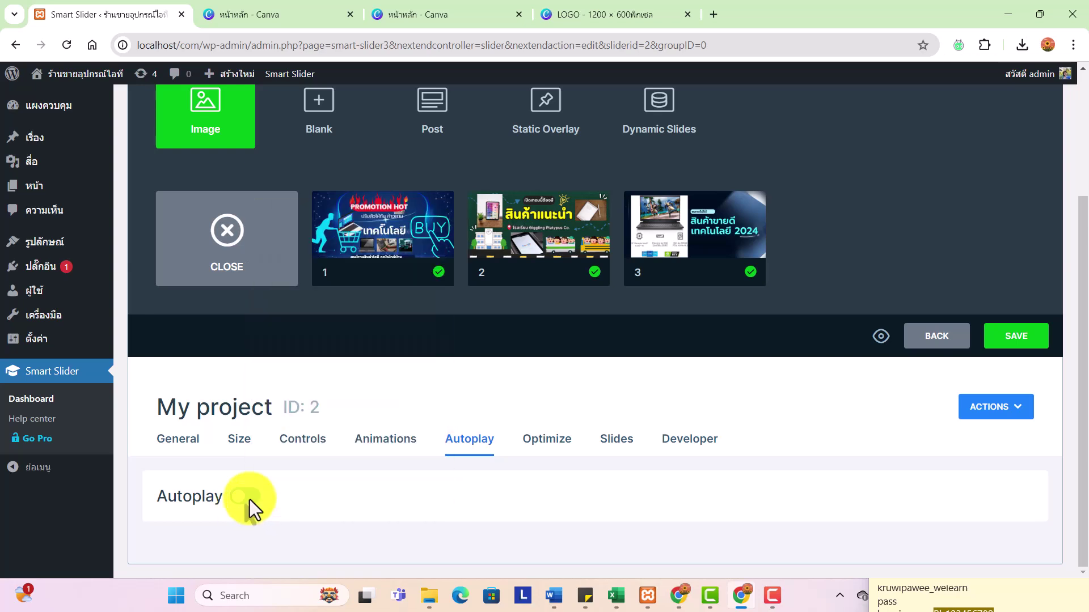
{"action": "left_click", "coordinate": [249, 499]}
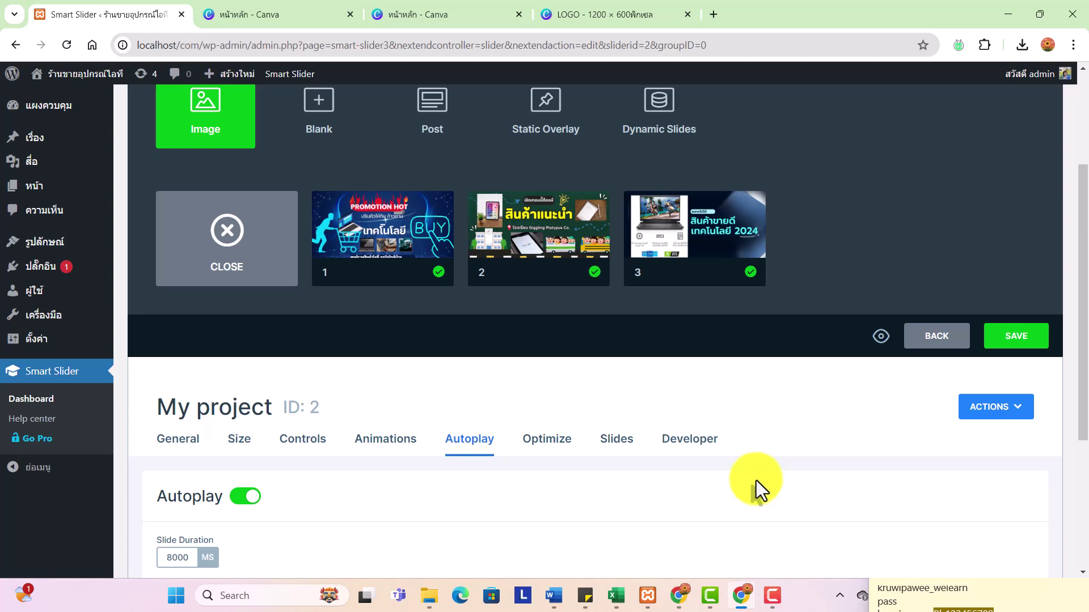
Check the Slides and Optimize settings and save My project
{"action": "left_click", "coordinate": [618, 448]}
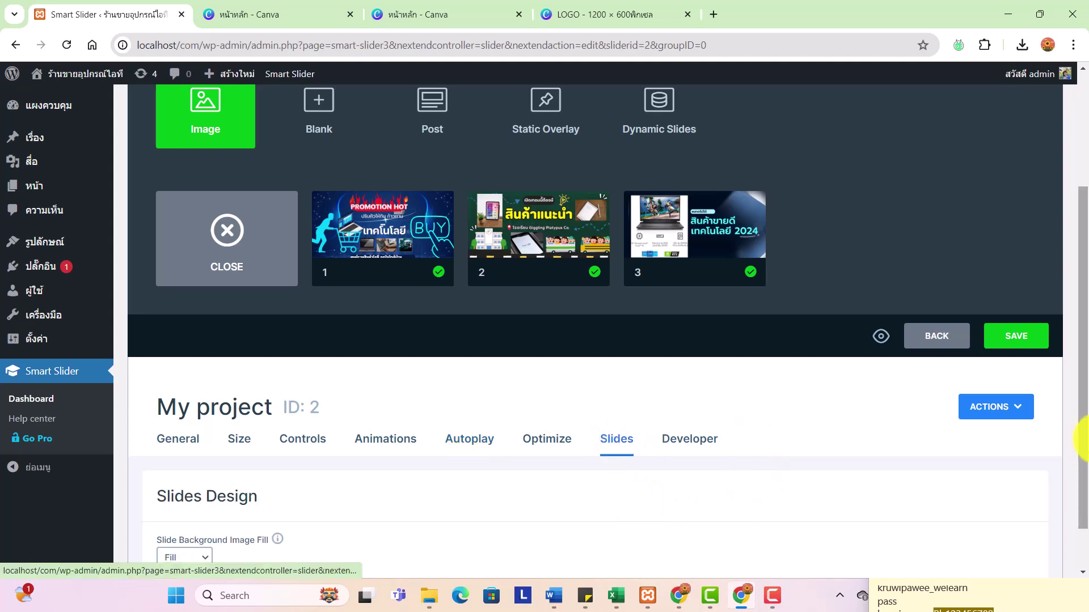
{"action": "left_click_drag", "start_coordinate": [1079, 377], "coordinate": [1084, 474]}
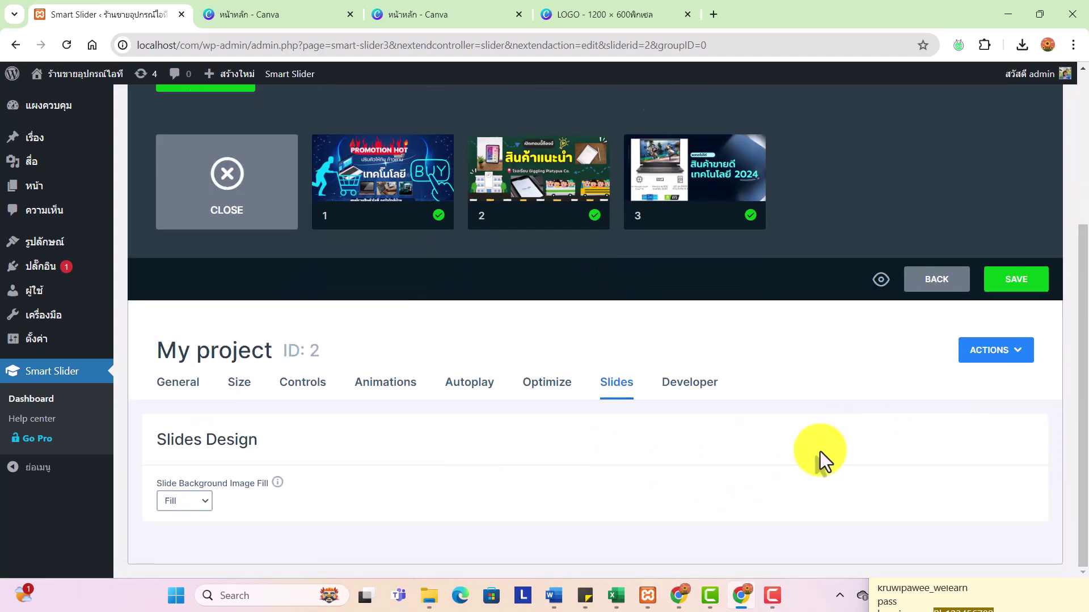
{"action": "left_click", "coordinate": [553, 391]}
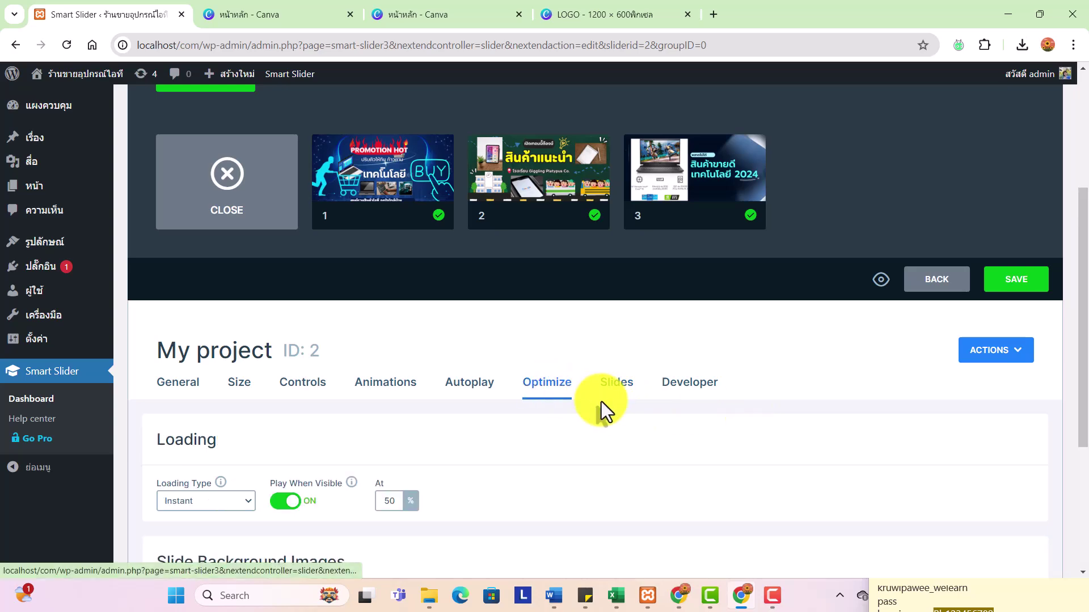
{"action": "left_click_drag", "start_coordinate": [1078, 382], "coordinate": [1043, 360]}
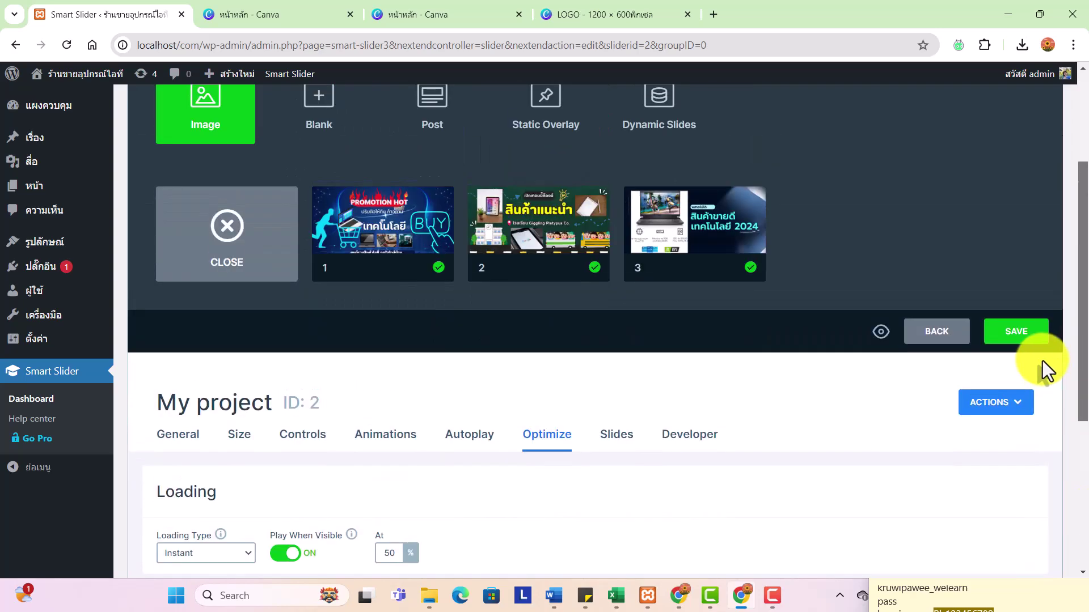
{"action": "left_click", "coordinate": [1014, 341]}
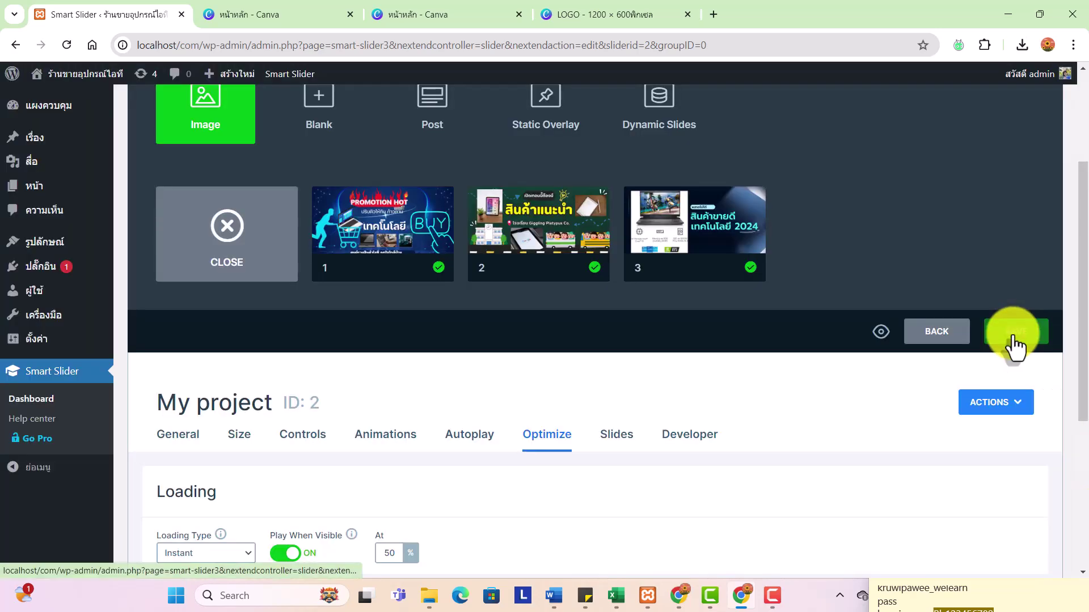
Preview My project from the Smart Slider dashboard at a width of 1200 px and close the preview
{"action": "left_click_drag", "start_coordinate": [1083, 326], "coordinate": [1077, 242]}
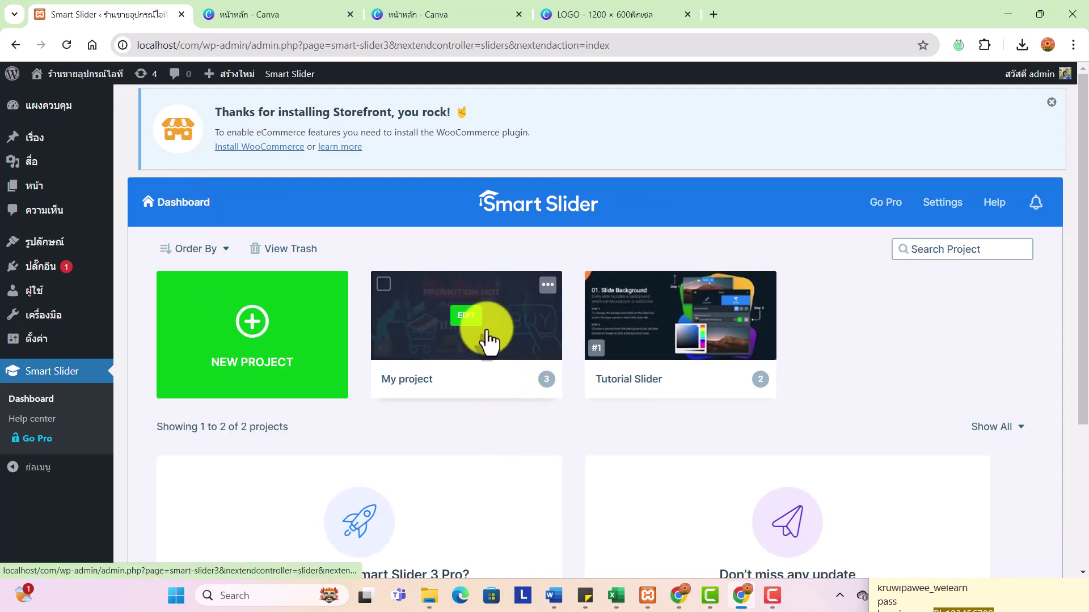
{"action": "left_click", "coordinate": [547, 285]}
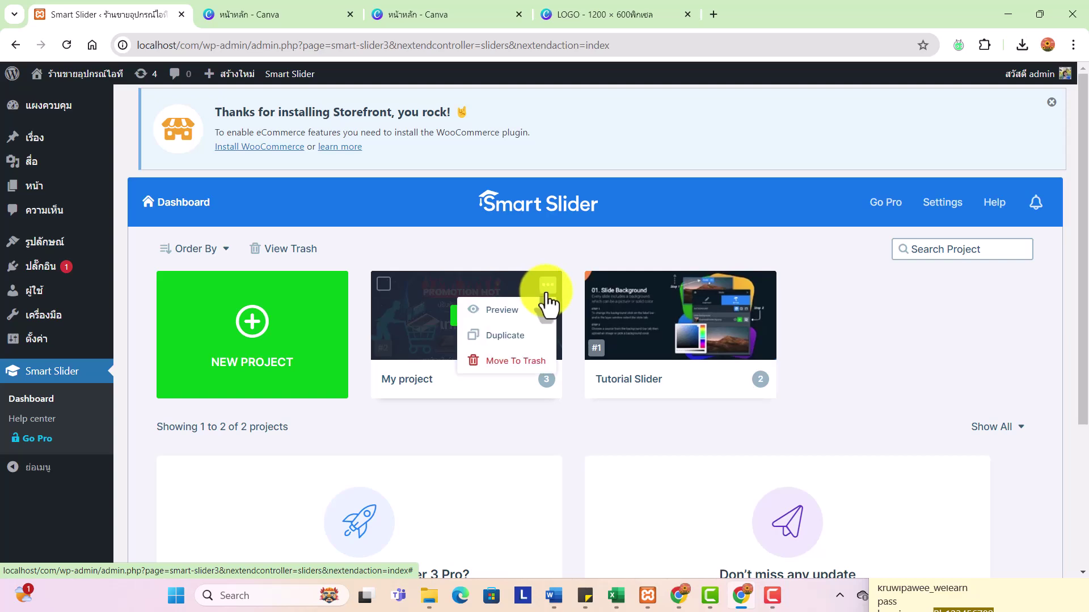
{"action": "left_click", "coordinate": [506, 311]}
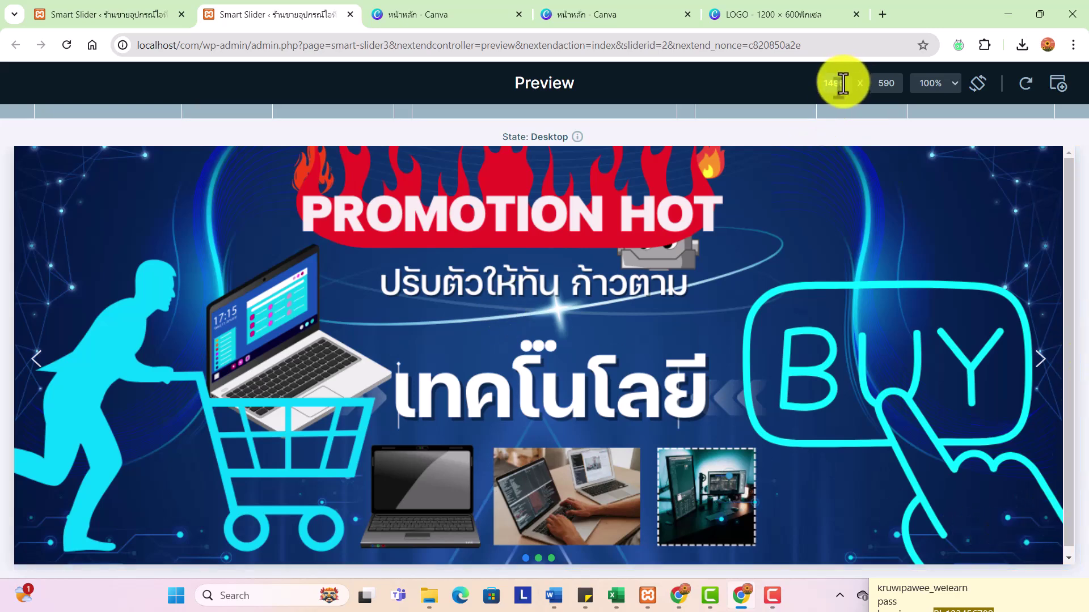
{"action": "left_click", "coordinate": [887, 84]}
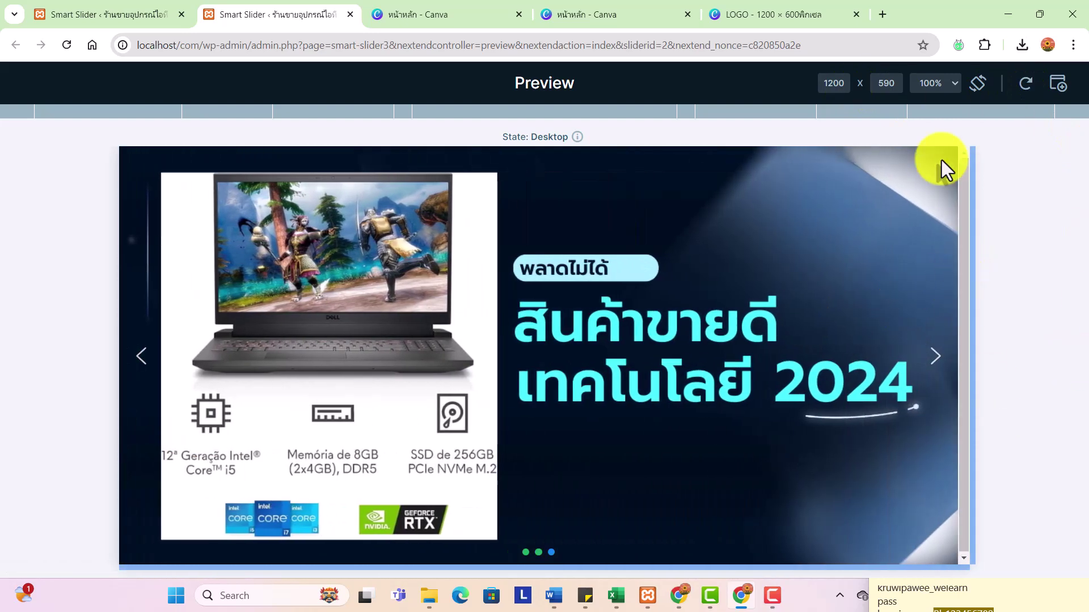
{"action": "left_click", "coordinate": [350, 15]}
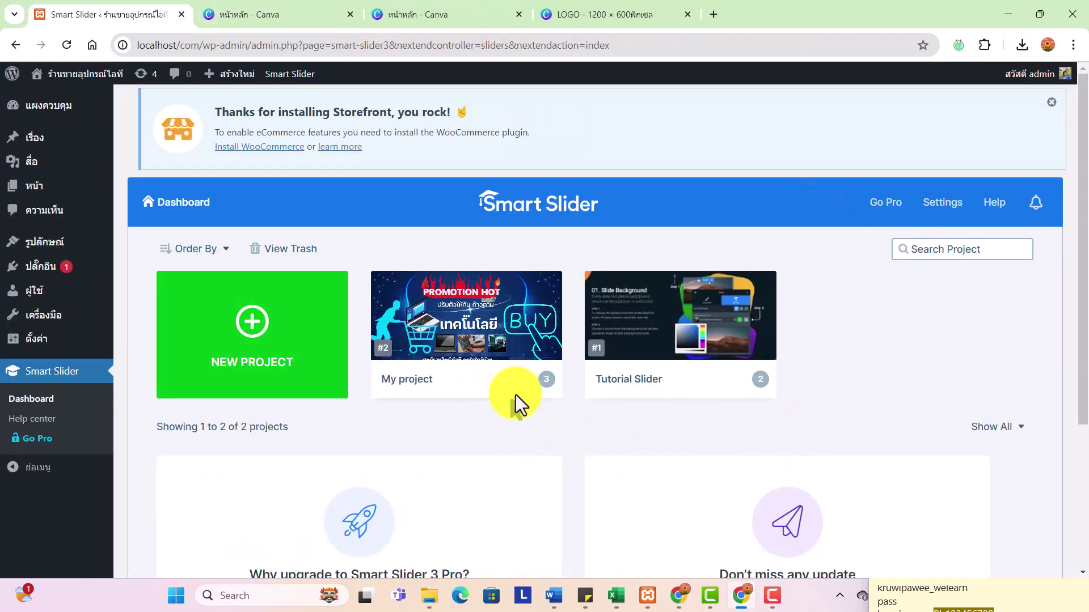
Create a new WordPress page titled "สินค้าแนะนำจากทางร้าน"
{"action": "mouse_move", "coordinate": [508, 372]}
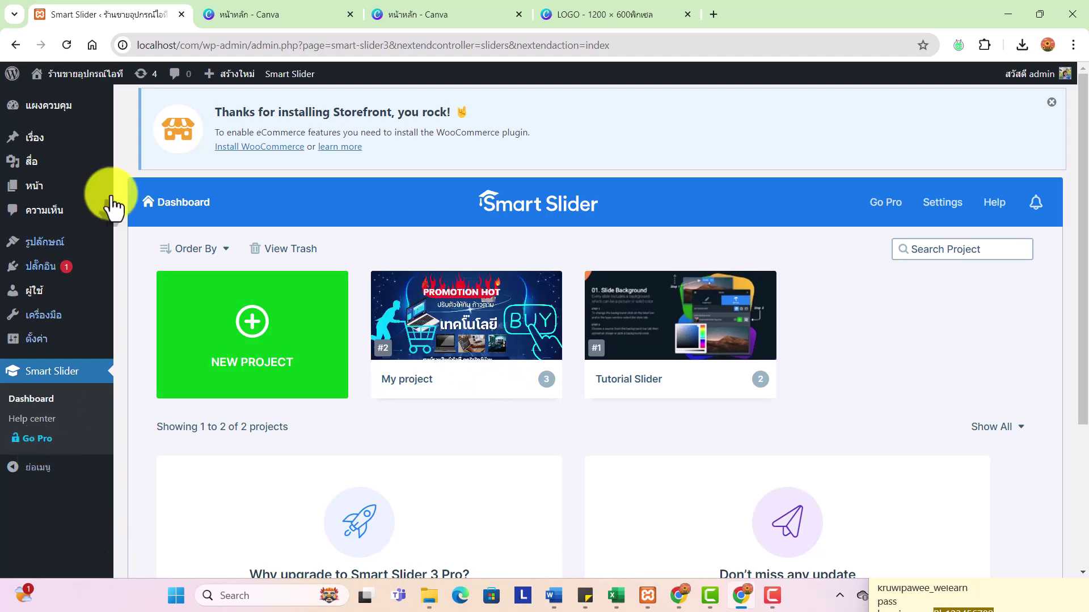
{"action": "mouse_move", "coordinate": [35, 152]}
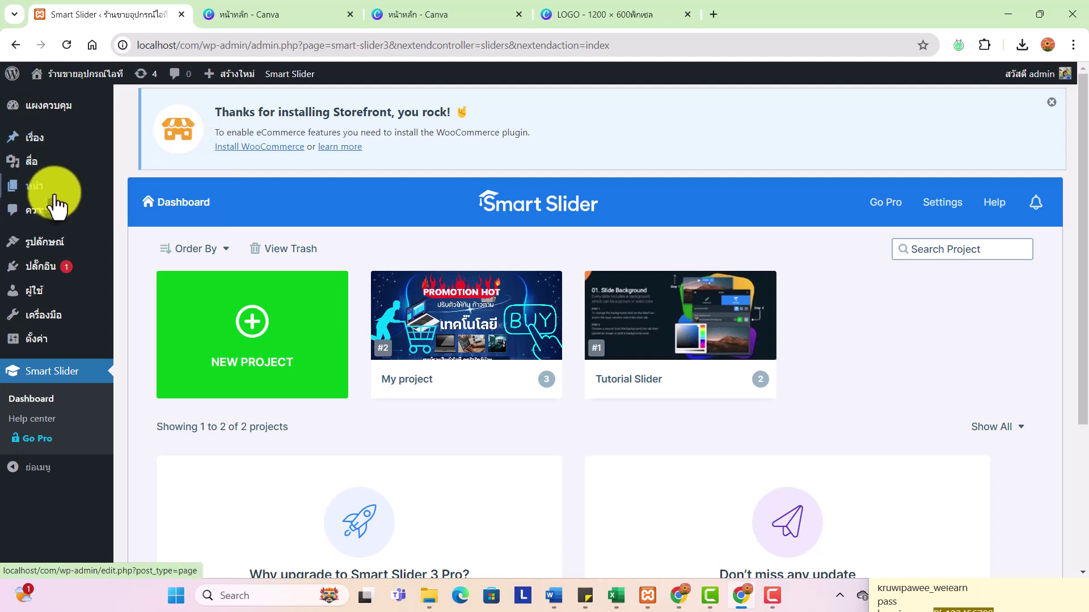
{"action": "mouse_move", "coordinate": [43, 199]}
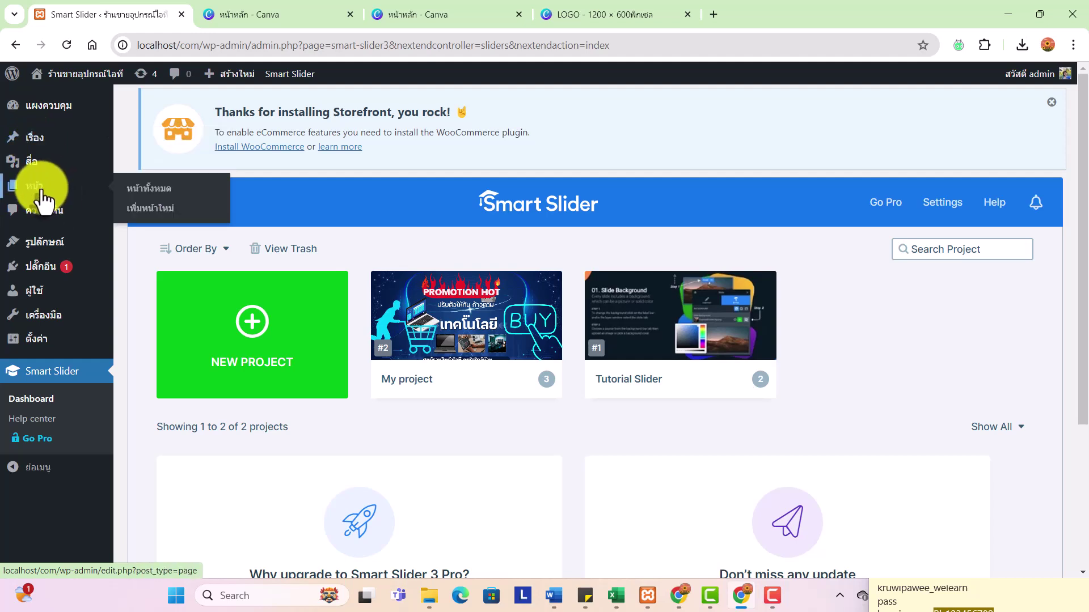
{"action": "left_click", "coordinate": [142, 192]}
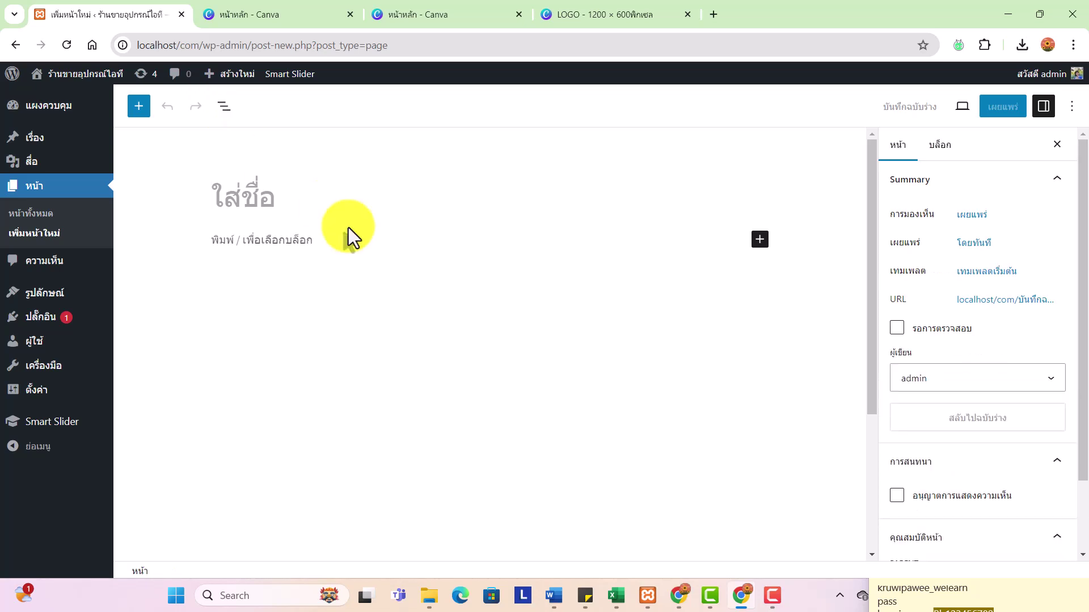
{"action": "left_click", "coordinate": [276, 195]}
{"action": "type", "text": "สินค้าแนะนำจากทางร้าน"}
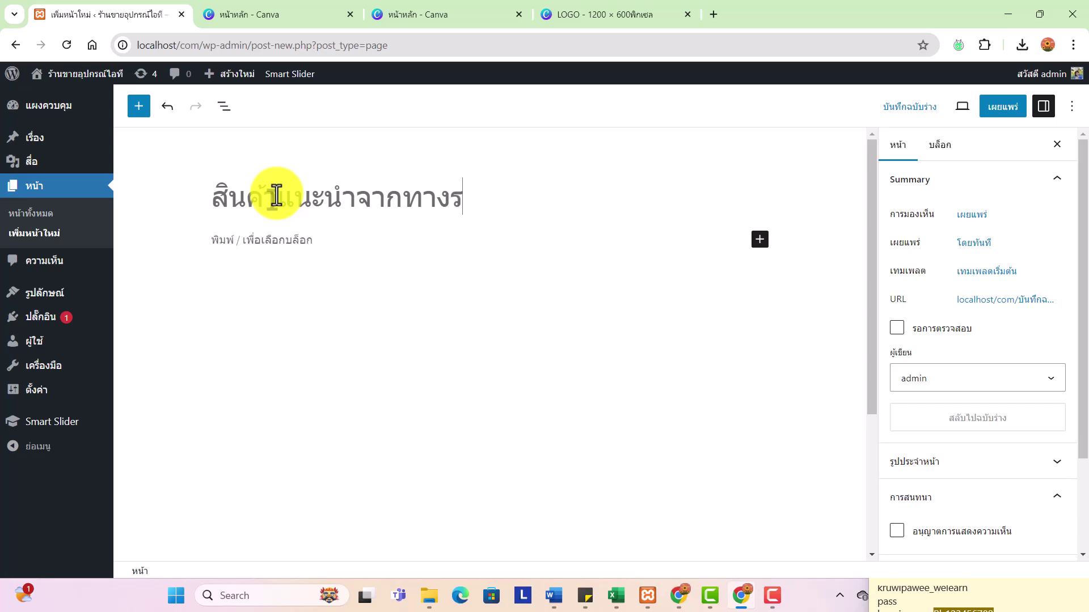
Find the Smart Slider 3 block by searching for "Smart" and add it below the page title
{"action": "left_click", "coordinate": [759, 241]}
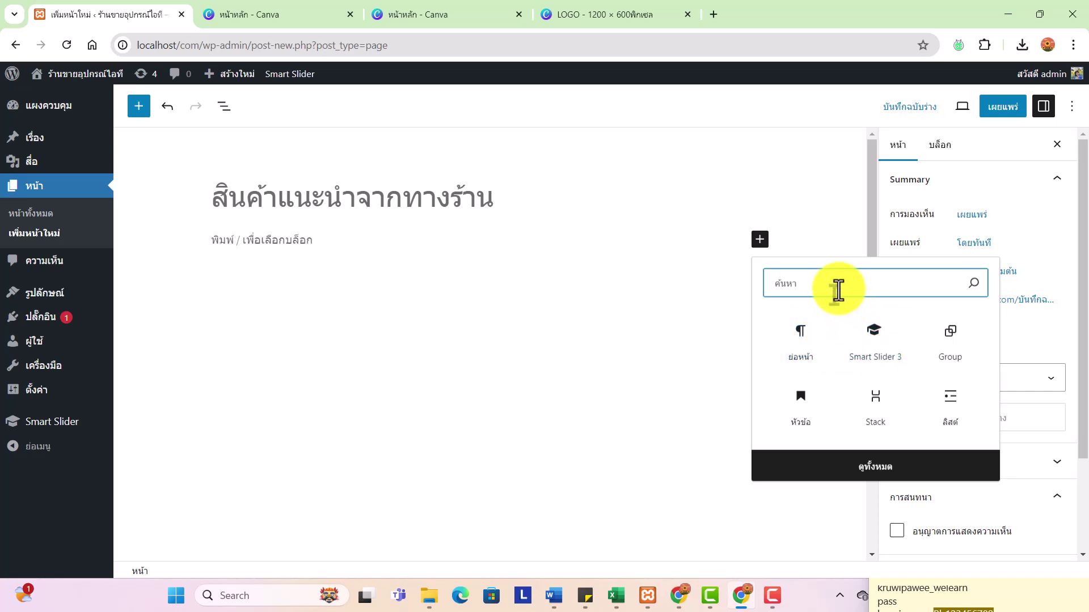
{"action": "type", "text": "sl"}
{"action": "key", "text": "BackSpace"}
{"action": "key", "text": "BackSpace"}
{"action": "type", "text": "ห"}
{"action": "key", "text": "BackSpace"}
{"action": "type", "text": "Sm"}
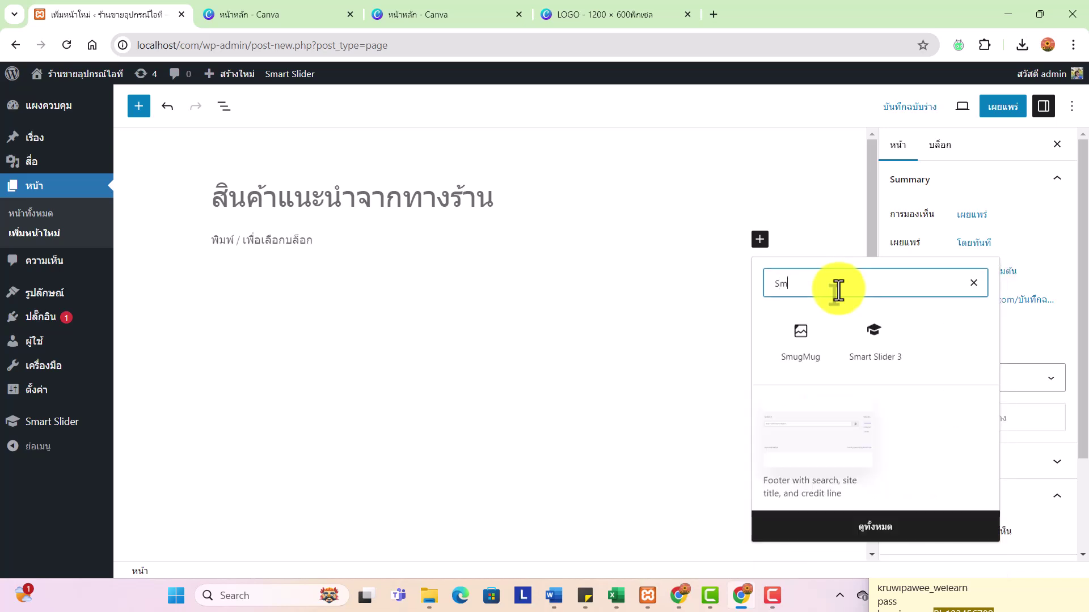
{"action": "type", "text": "art"}
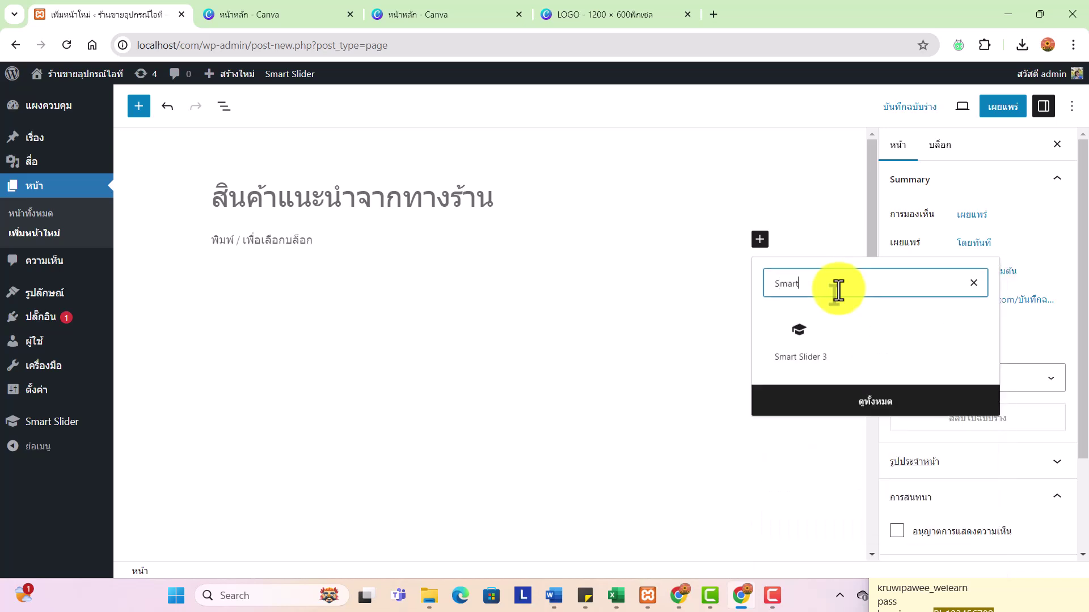
{"action": "left_click", "coordinate": [800, 354]}
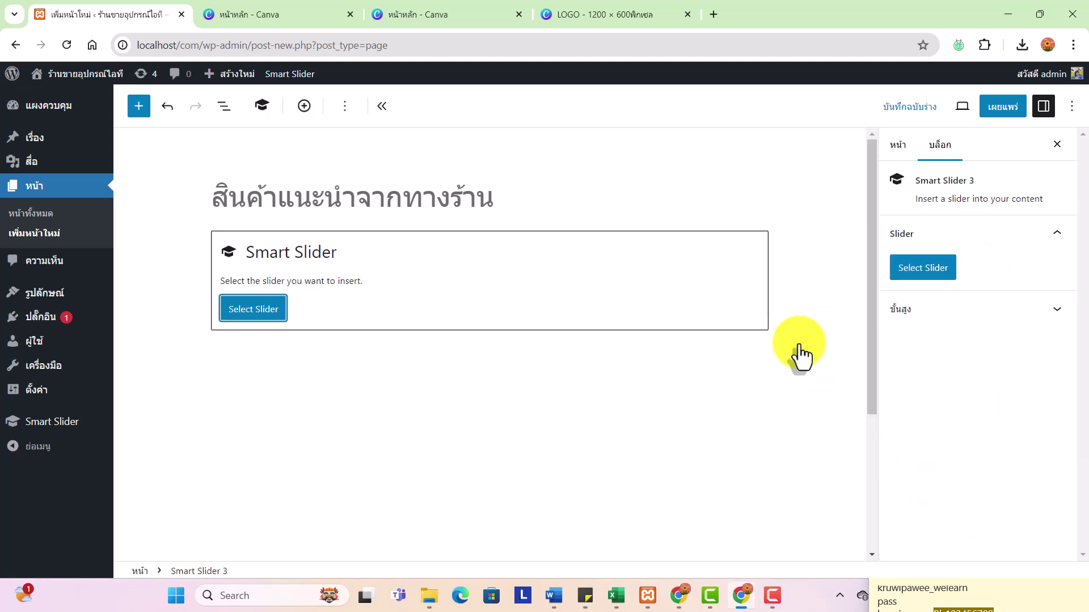
Insert the My project slider into the Smart Slider block and publish the page
{"action": "left_click", "coordinate": [272, 315]}
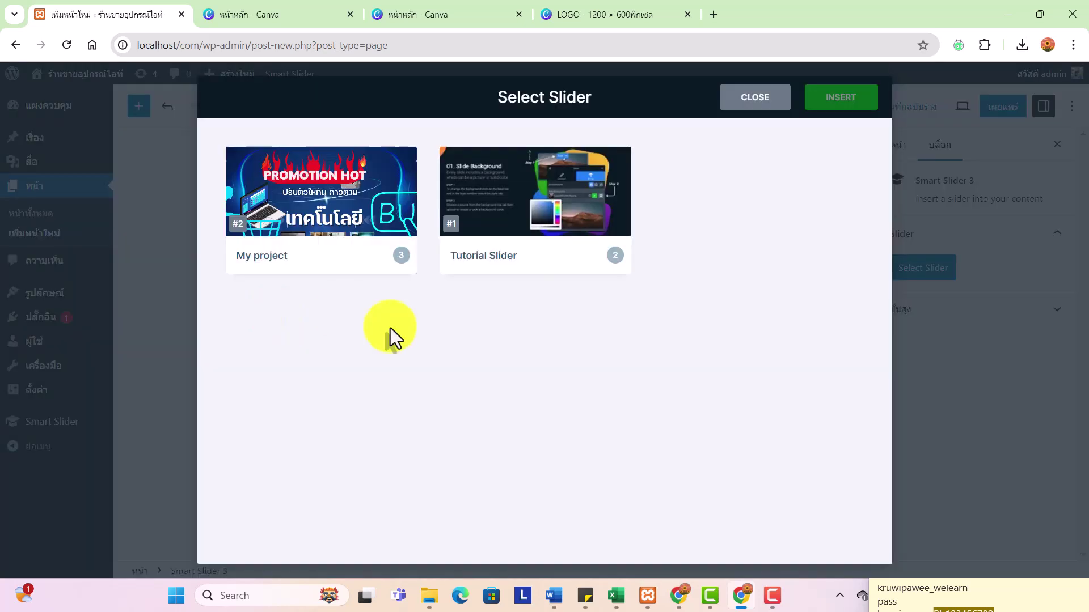
{"action": "left_click", "coordinate": [343, 215]}
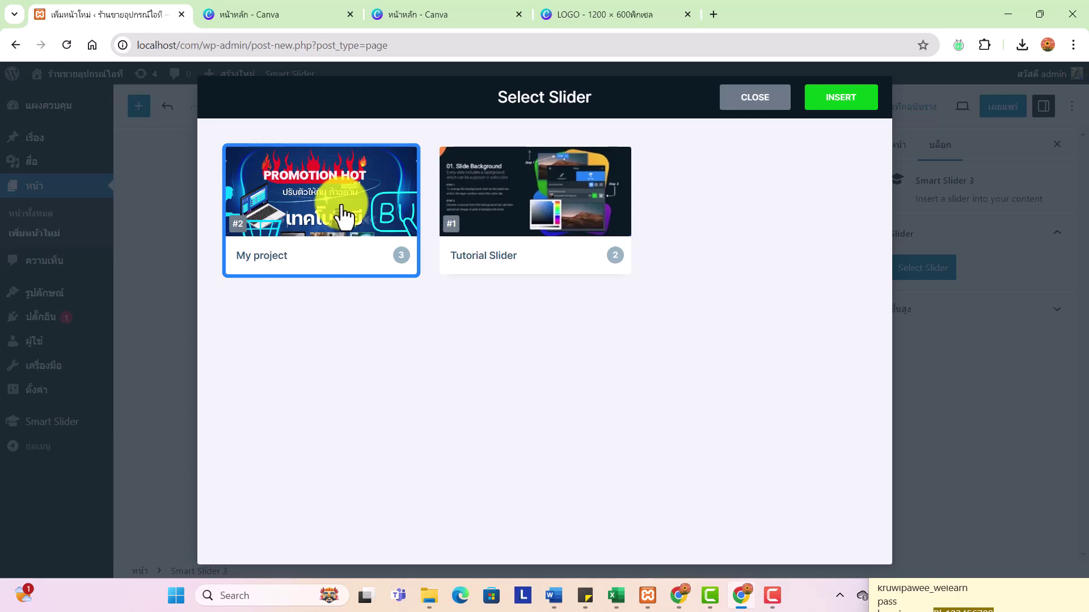
{"action": "left_click", "coordinate": [841, 107]}
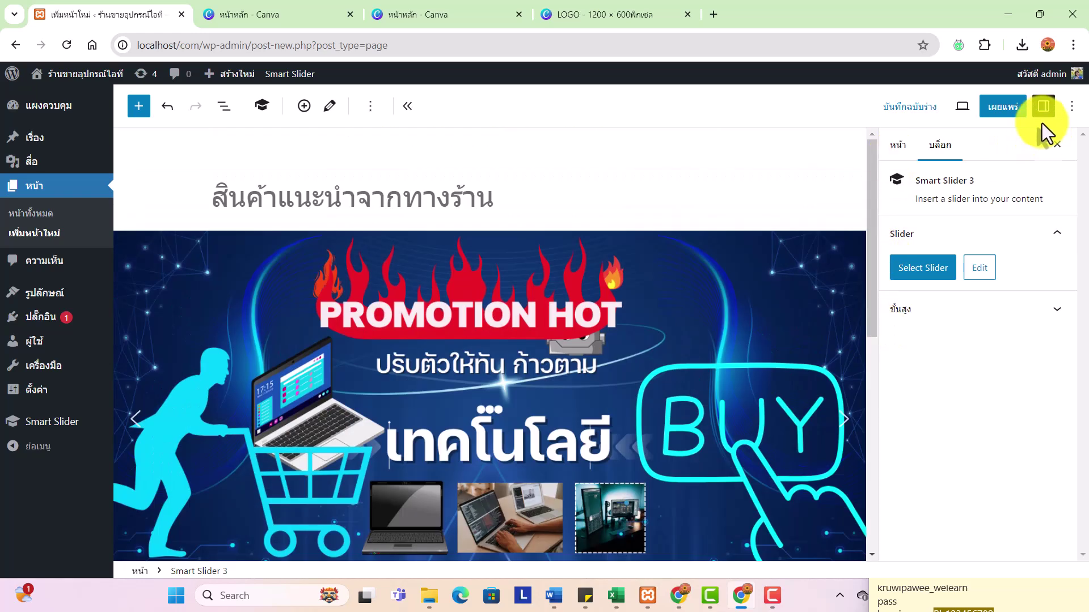
{"action": "left_click", "coordinate": [1001, 106]}
{"action": "left_click", "coordinate": [944, 114]}
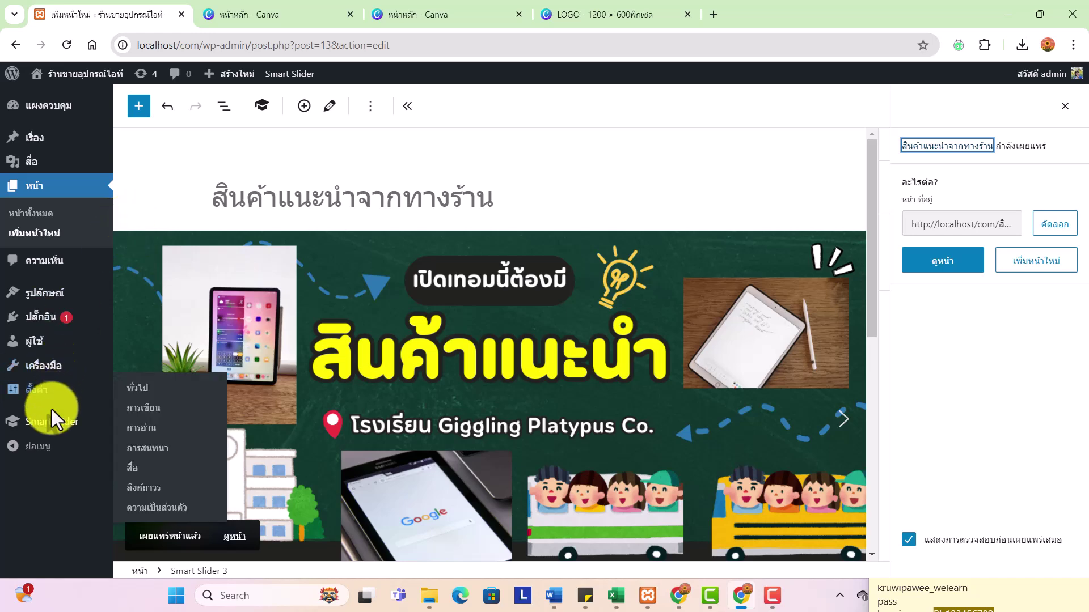
In the Reading settings, make the static page "สินค้าแนะนำจากทางร้าน" the site's homepage and save the changes
{"action": "mouse_move", "coordinate": [33, 398]}
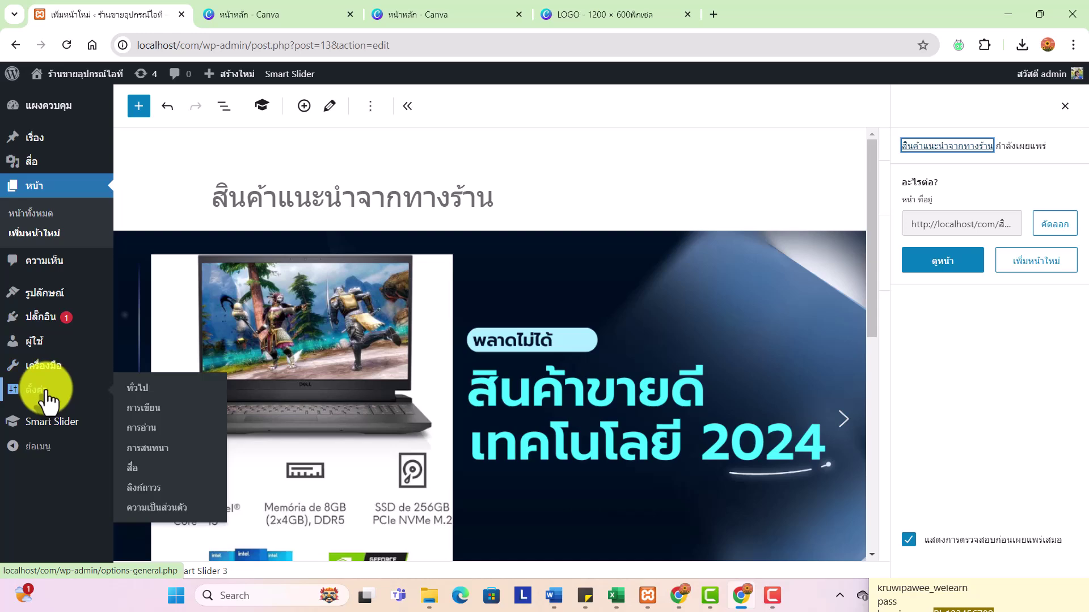
{"action": "left_click", "coordinate": [52, 109]}
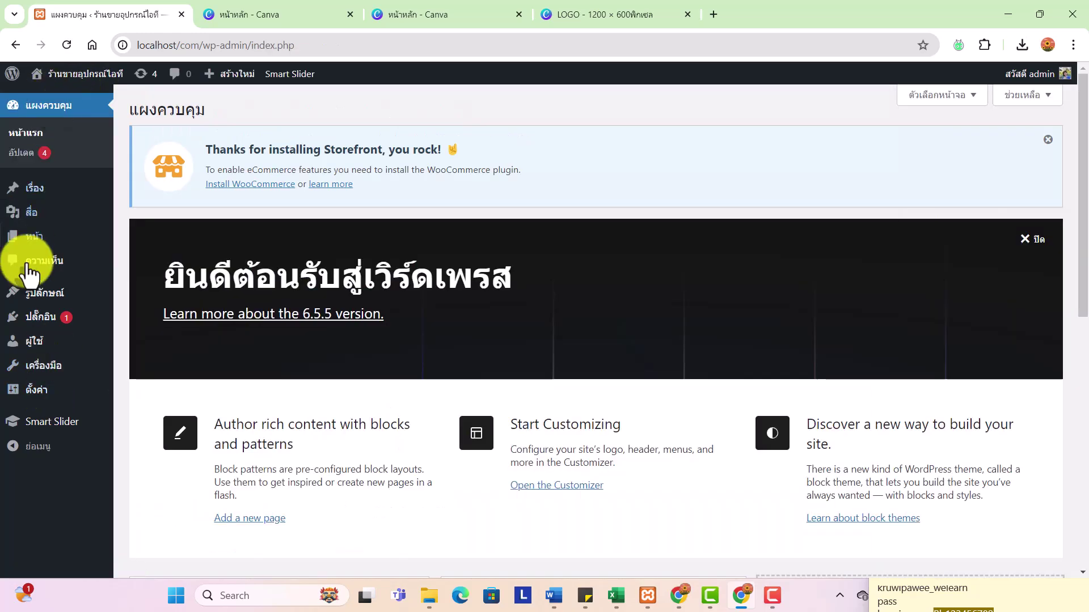
{"action": "left_click", "coordinate": [36, 400]}
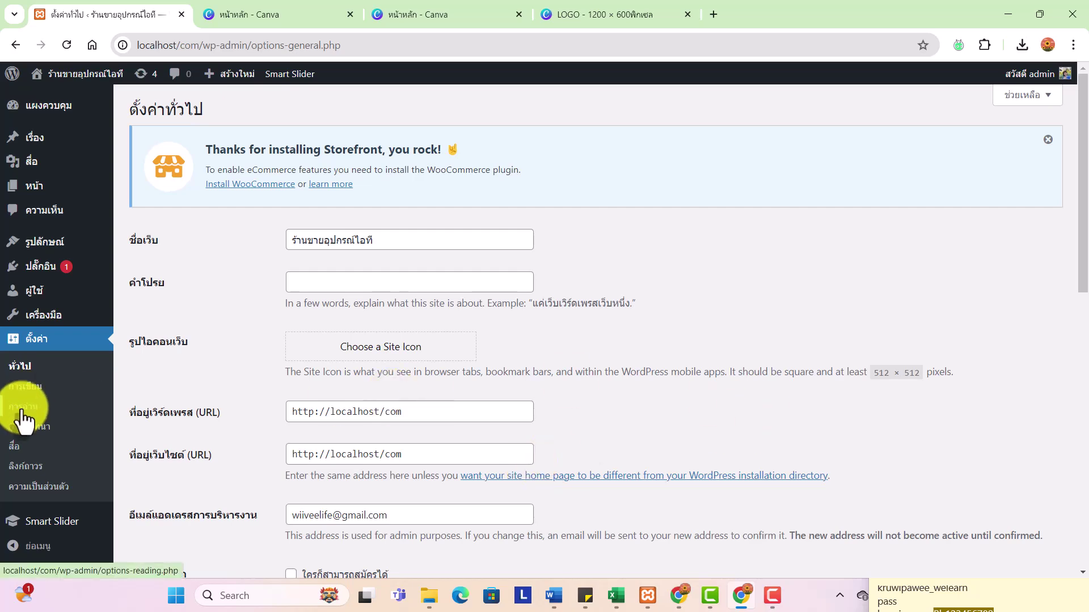
{"action": "left_click", "coordinate": [23, 409]}
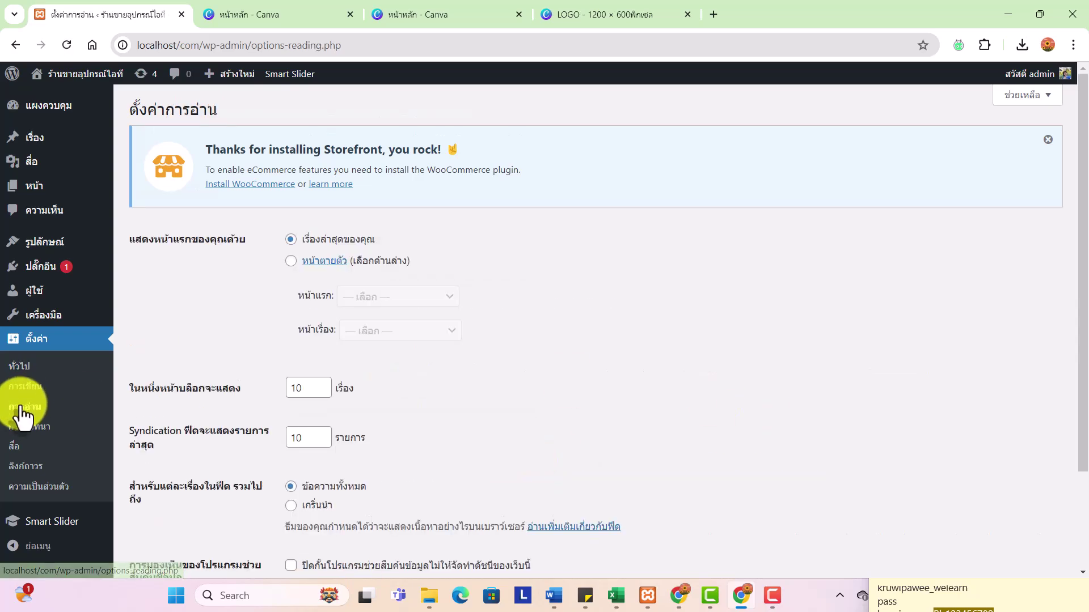
{"action": "left_click", "coordinate": [290, 260]}
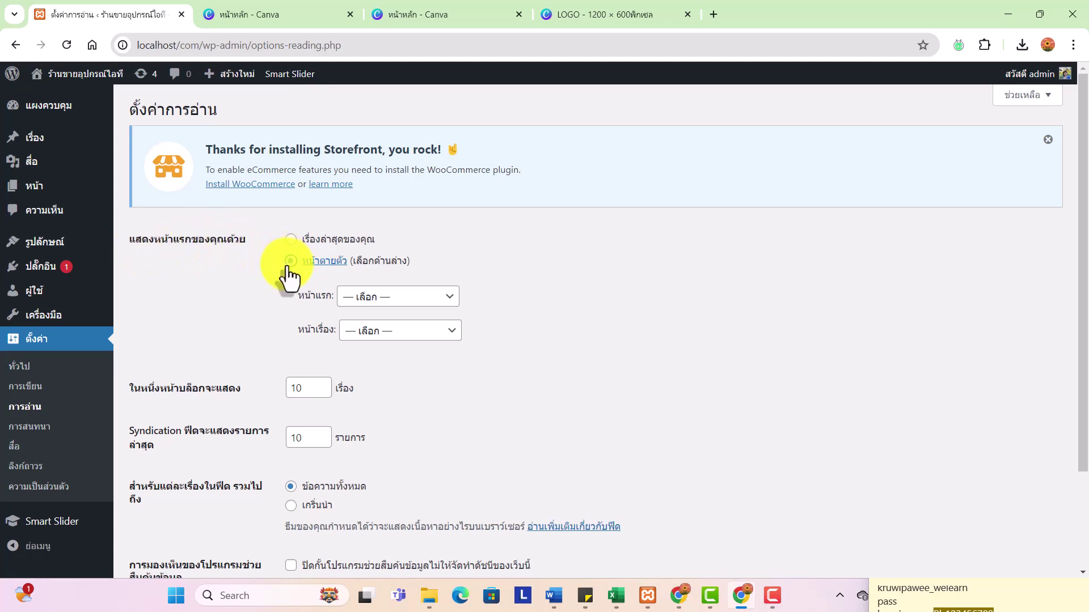
{"action": "left_click", "coordinate": [374, 297]}
{"action": "left_click", "coordinate": [370, 345]}
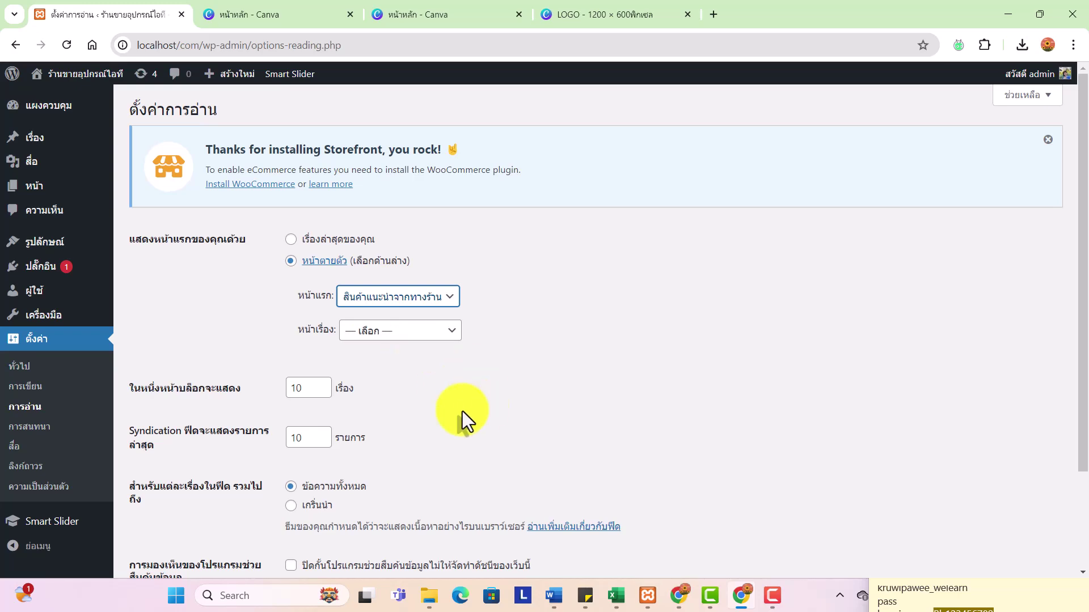
{"action": "left_click_drag", "start_coordinate": [1081, 243], "coordinate": [1081, 340]}
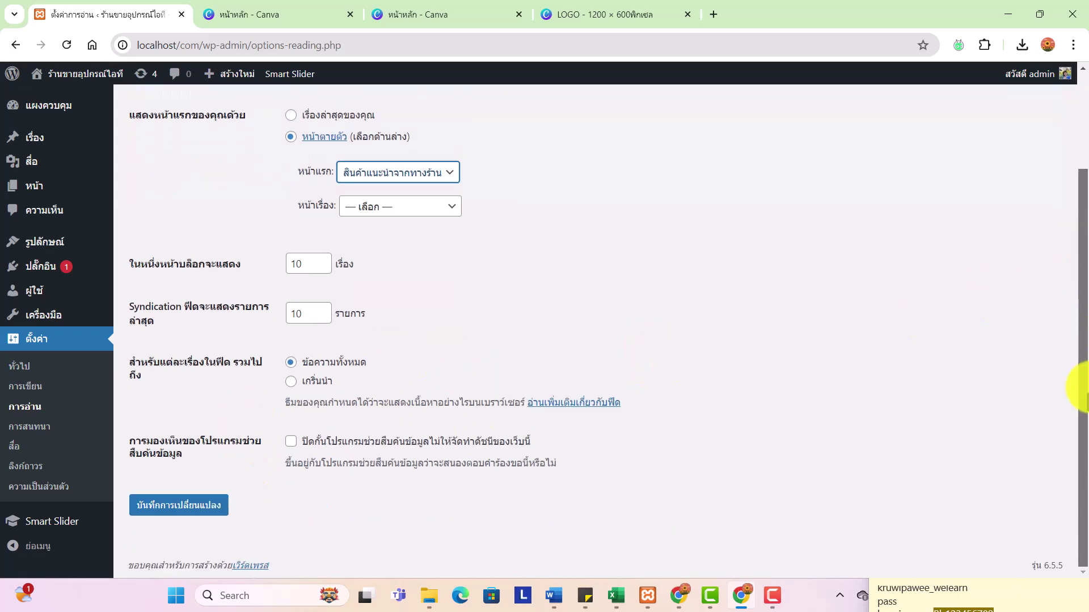
{"action": "left_click", "coordinate": [176, 510]}
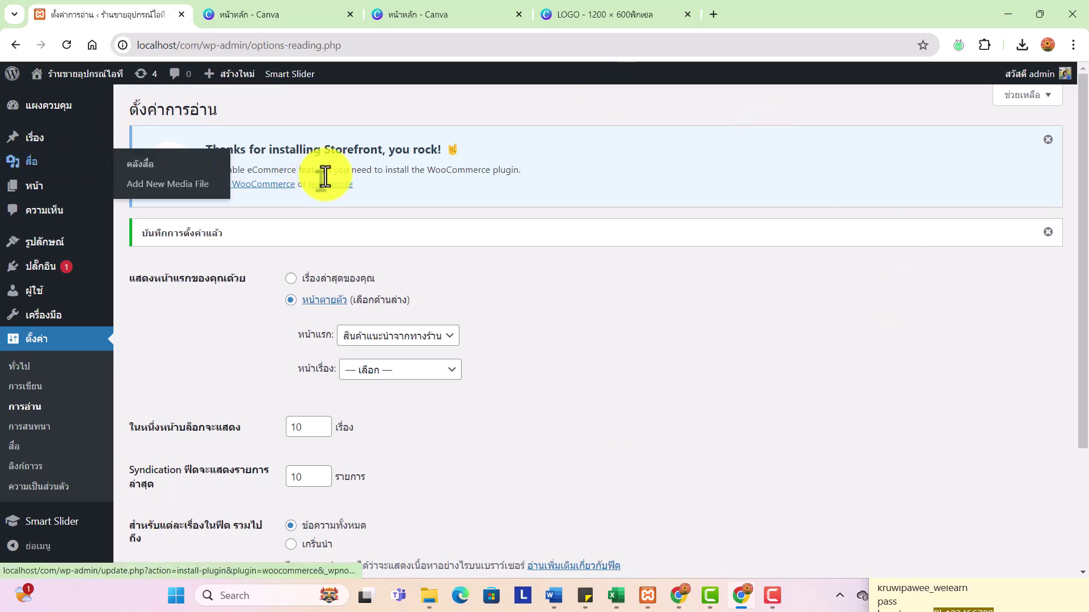
Visit the live site and check the slider on the homepage
{"action": "left_click", "coordinate": [74, 79]}
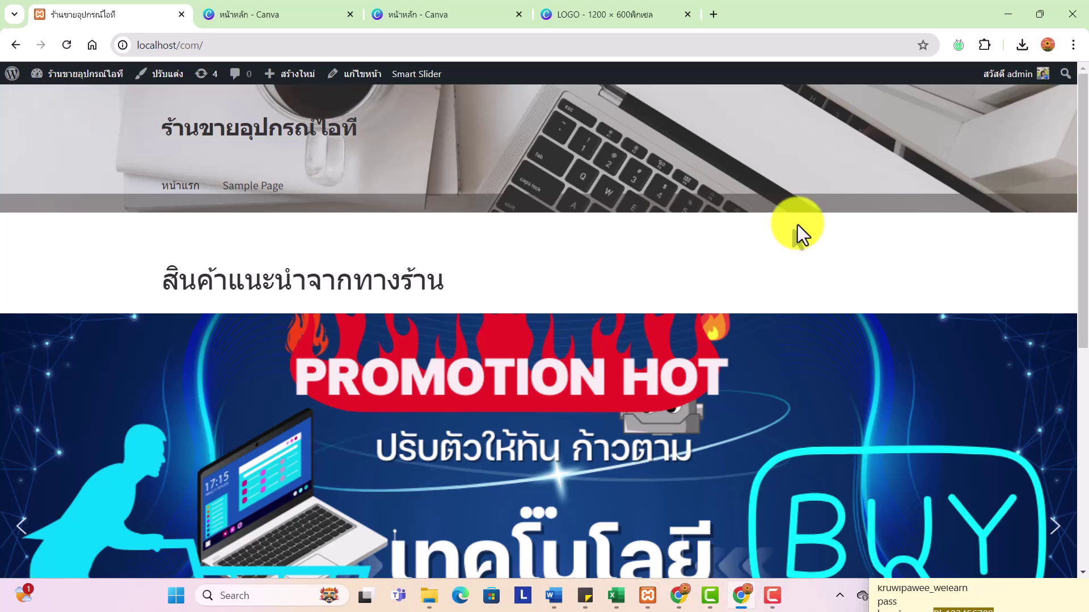
{"action": "left_click_drag", "start_coordinate": [1084, 170], "coordinate": [1084, 262]}
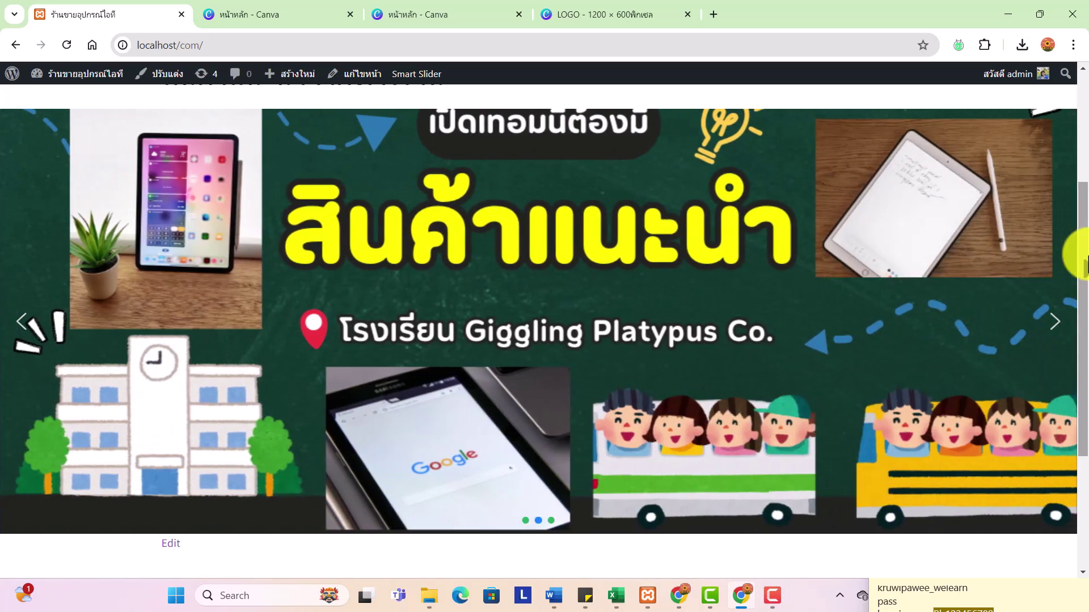
{"action": "mouse_move", "coordinate": [1084, 262]}
{"action": "left_mouse_down"}
{"action": "mouse_move", "coordinate": [1085, 242]}
{"action": "mouse_move", "coordinate": [1084, 280]}
{"action": "left_mouse_up"}
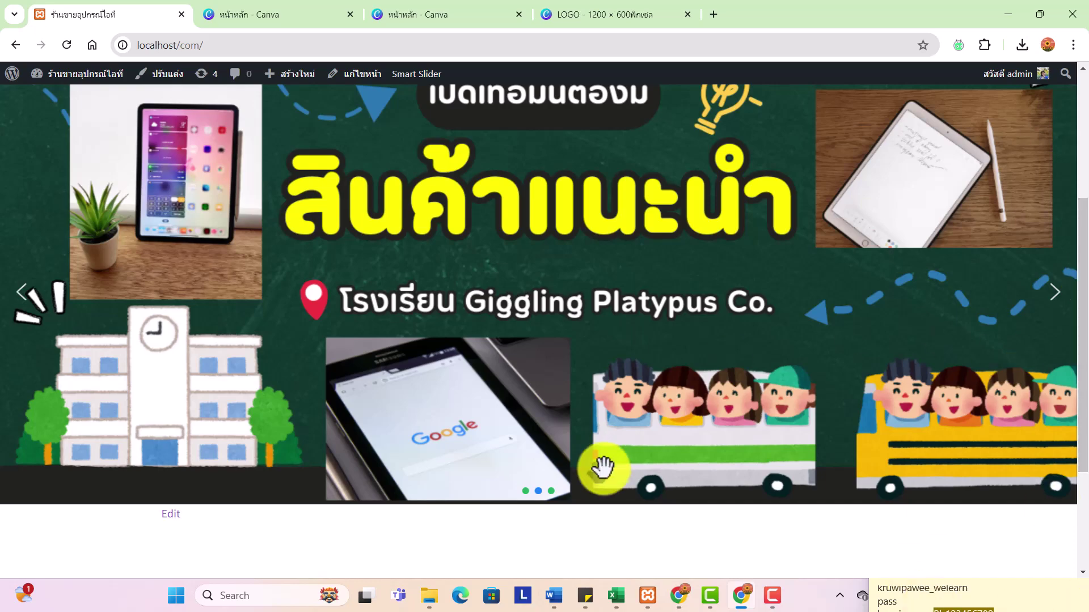